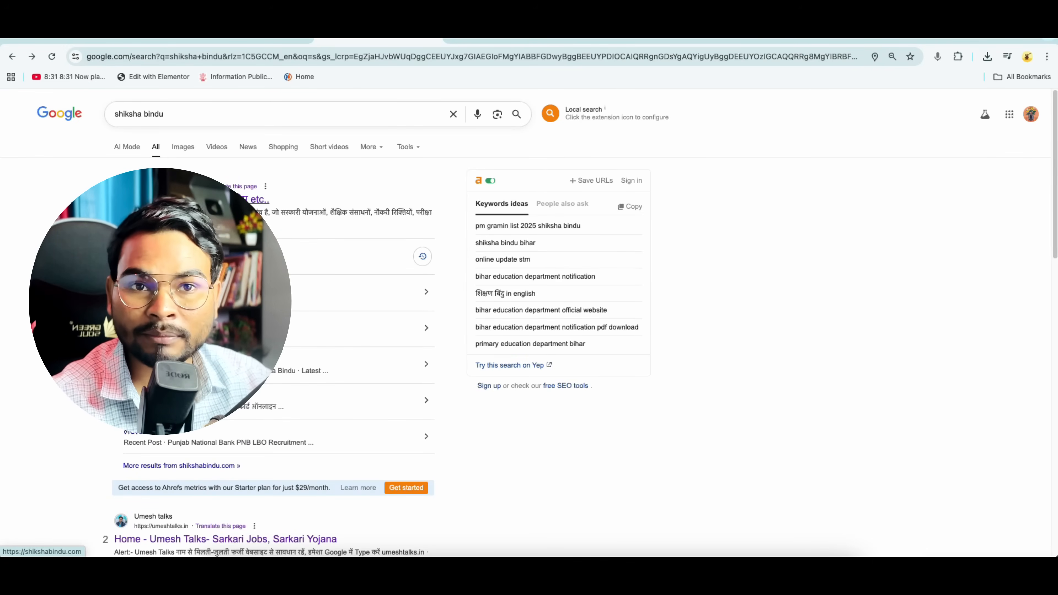
- Search the Shiksha Bindu website for "Bihar Girls 3000 Scheme Apply Online" and open the matching article
click(233, 199)
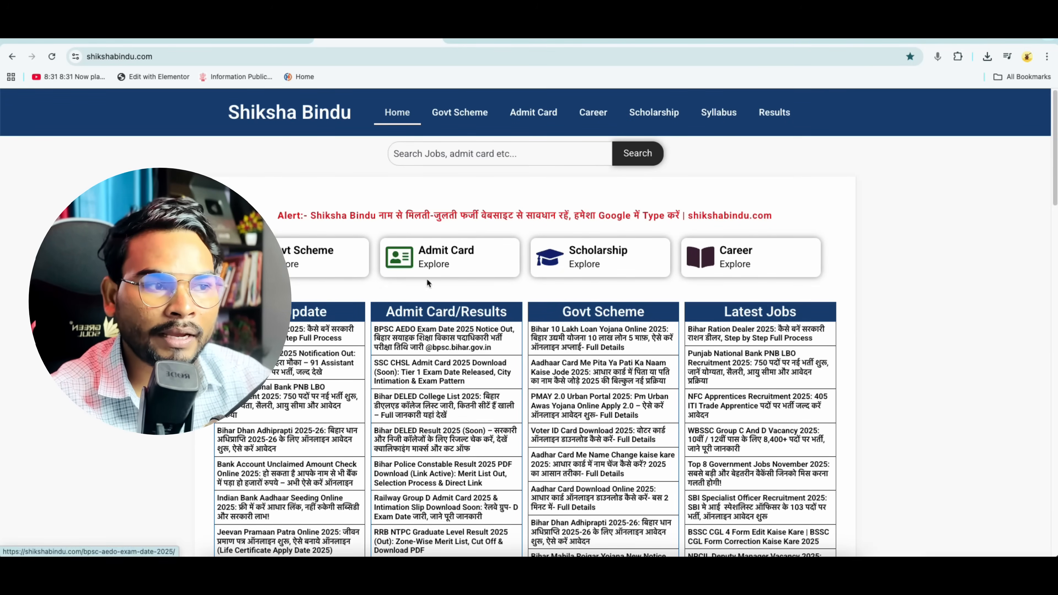
click(420, 158)
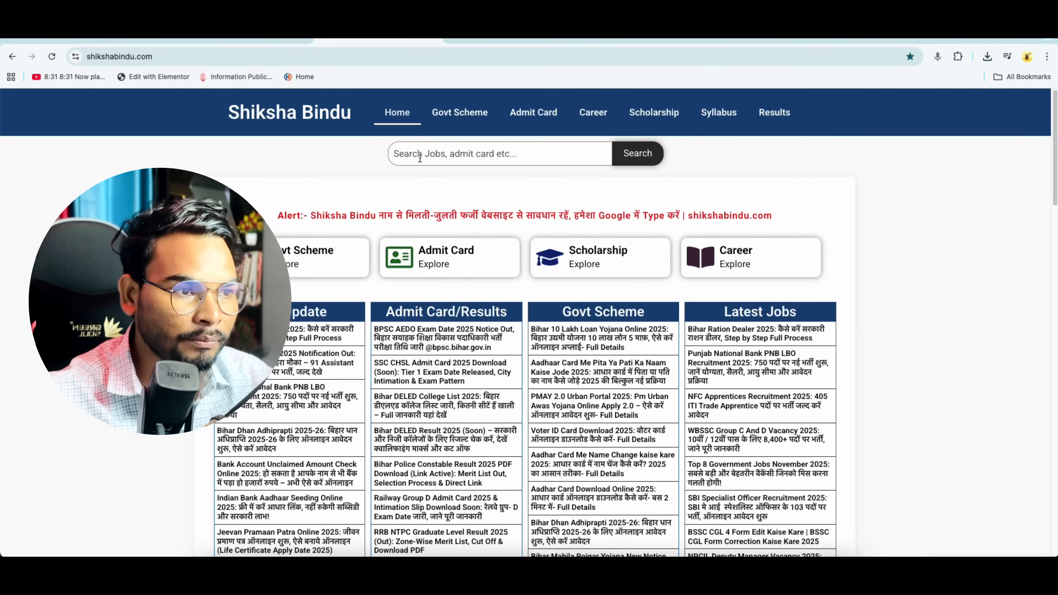
text(Bihar Girls 3000 Scheme Apply Online)
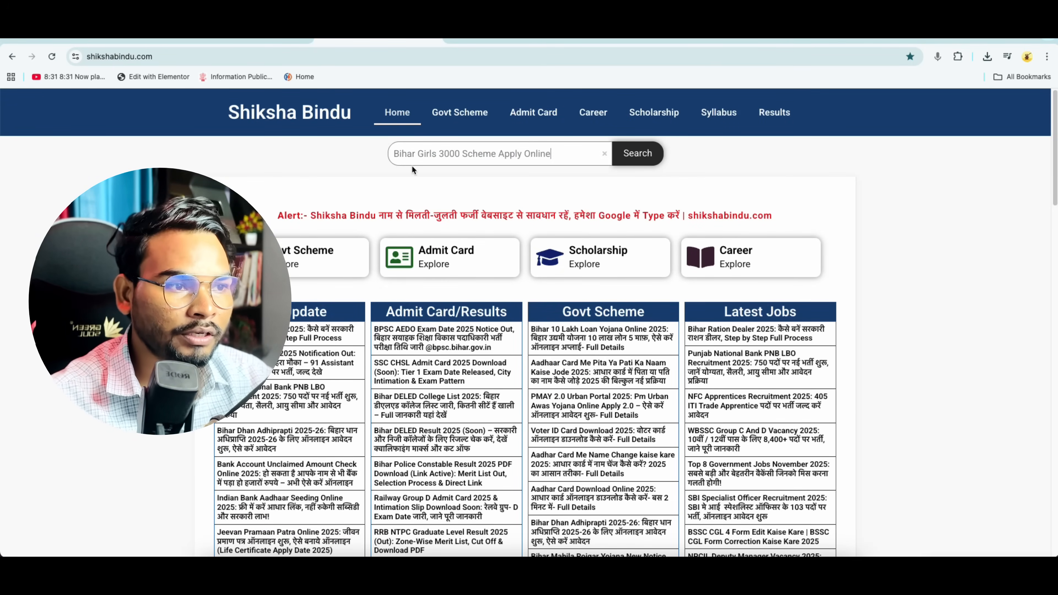
double_click(443, 154)
click(639, 159)
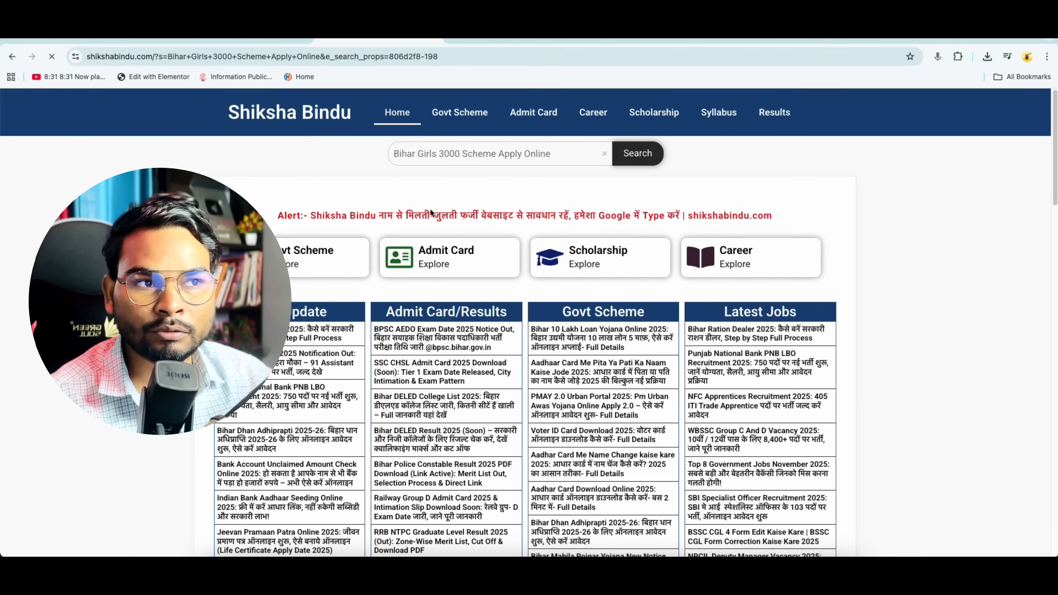
scroll(417, 317, down, 2)
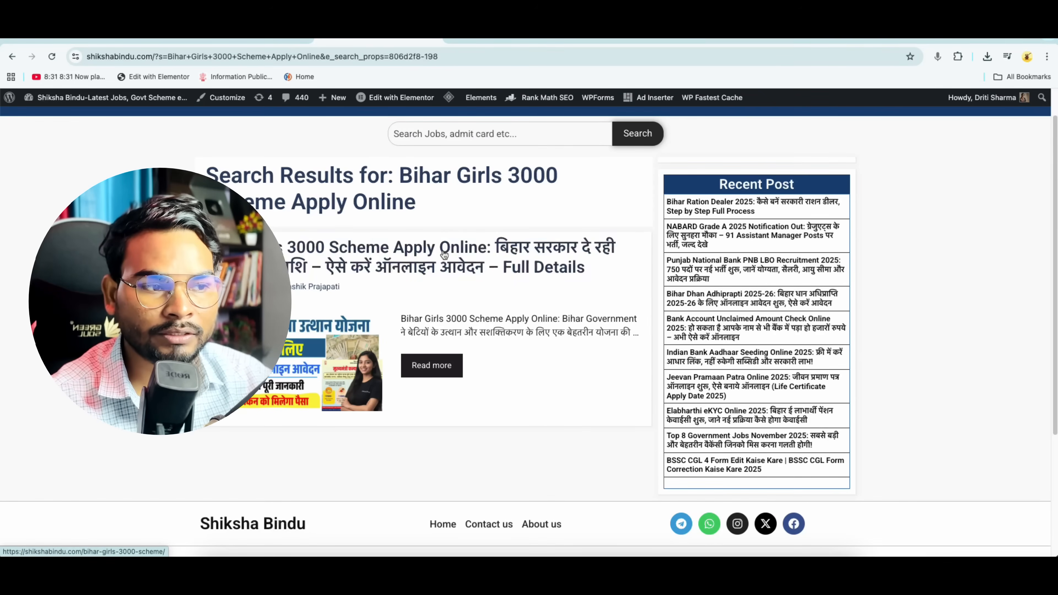
click(443, 251)
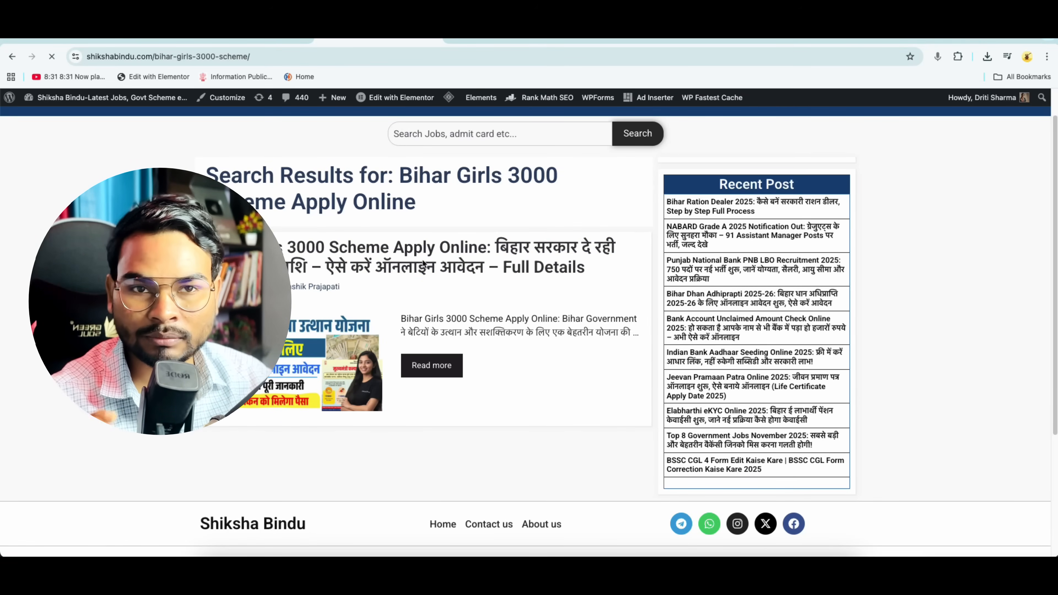
- Read through the Bihar Girls 3000 Scheme article down to the "Online Apply For 3,000" row in its Important Links table
scroll(433, 275, down, 10)
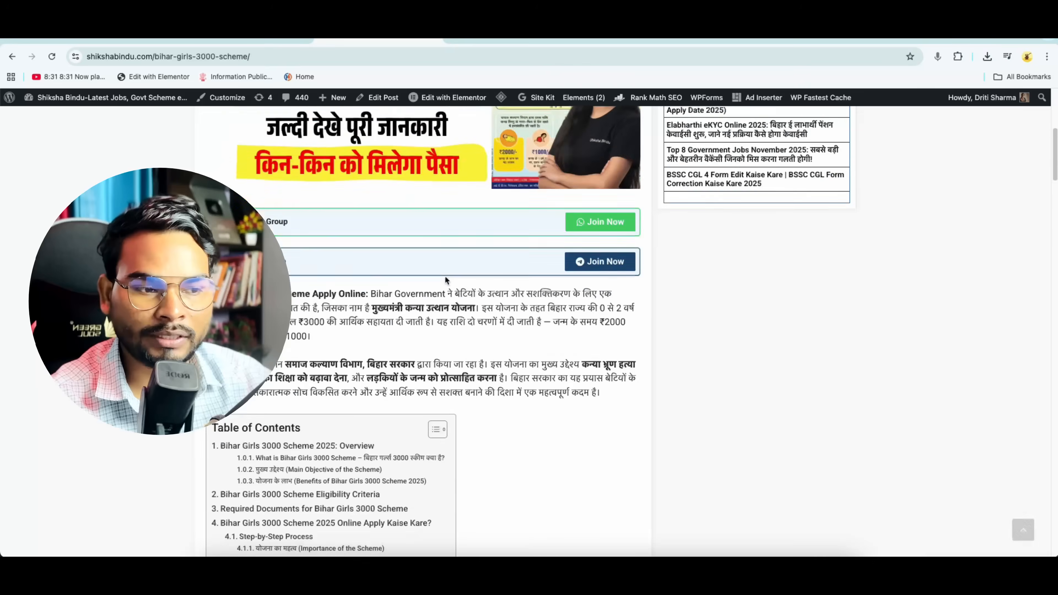
scroll(447, 287, down, 12)
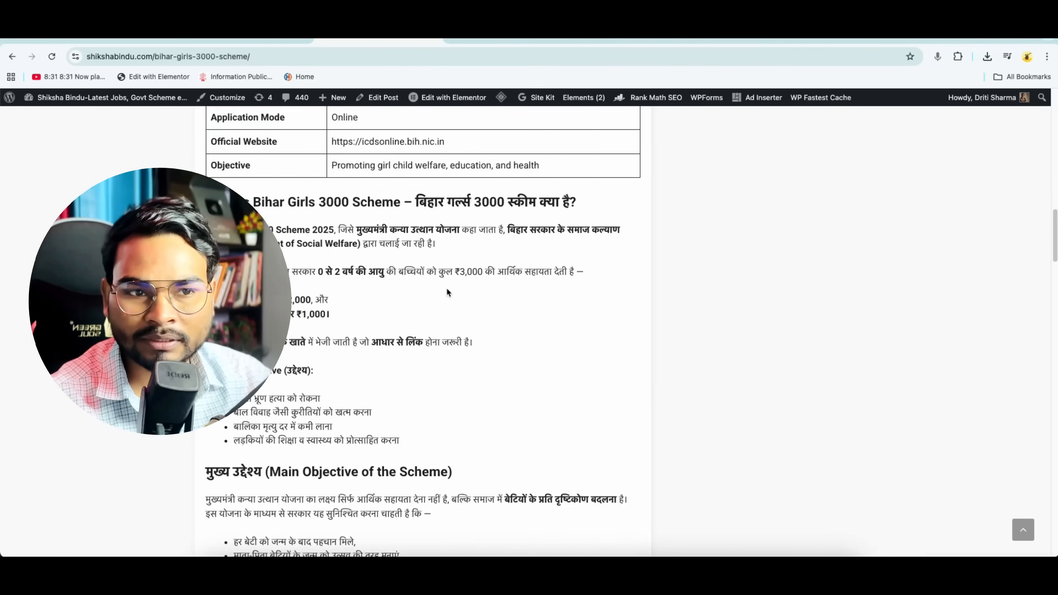
scroll(447, 291, down, 8)
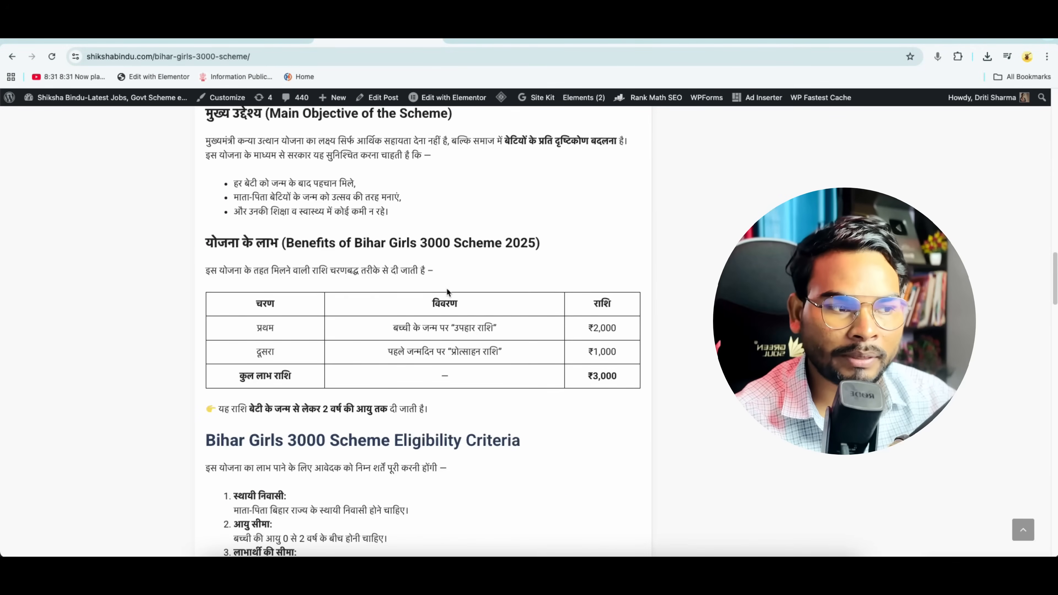
scroll(447, 288, down, 10)
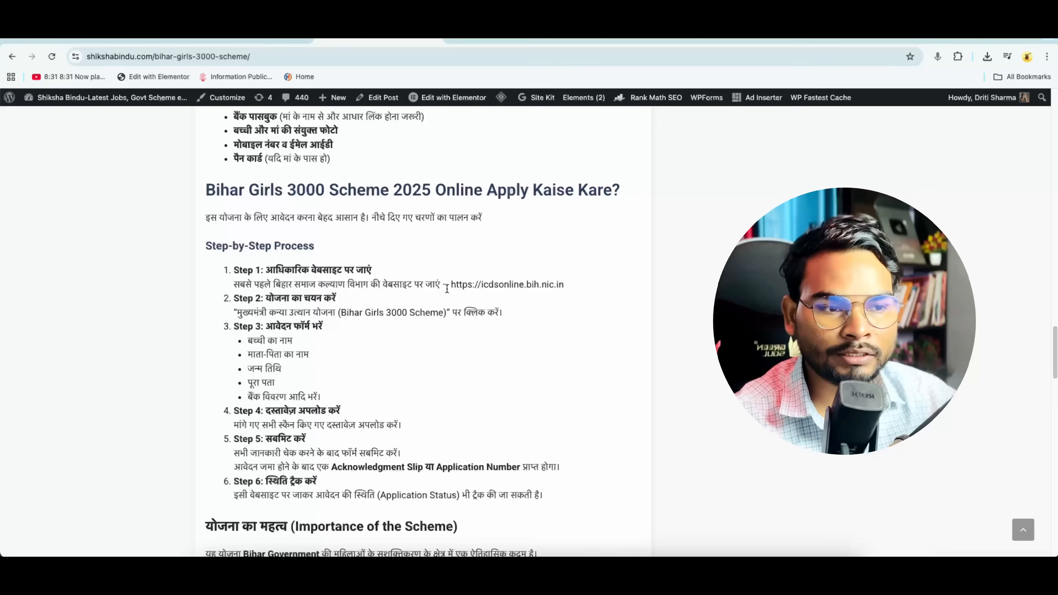
scroll(447, 289, down, 7)
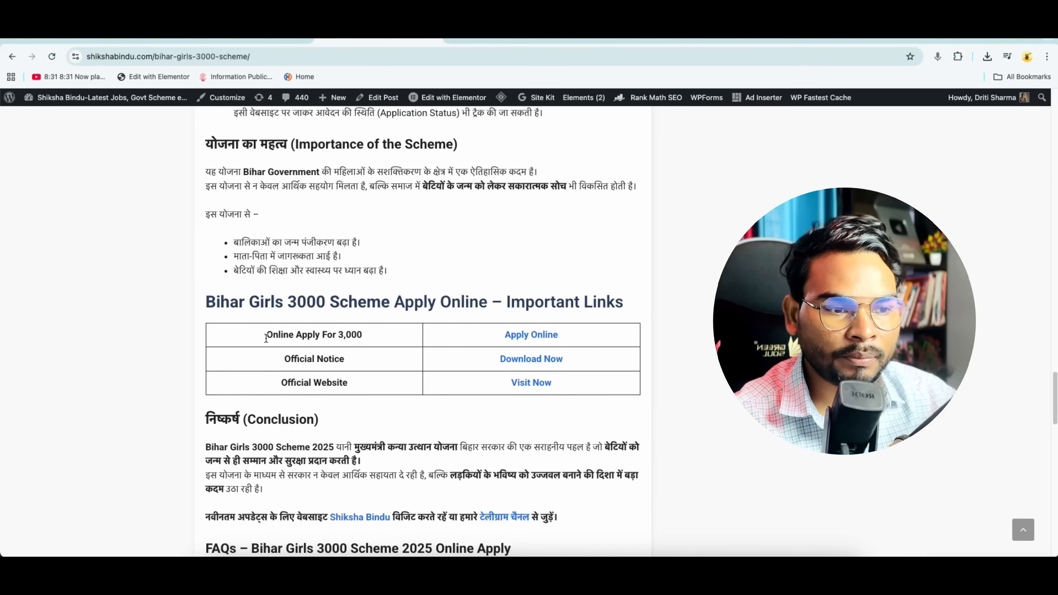
drag(258, 335, 465, 338)
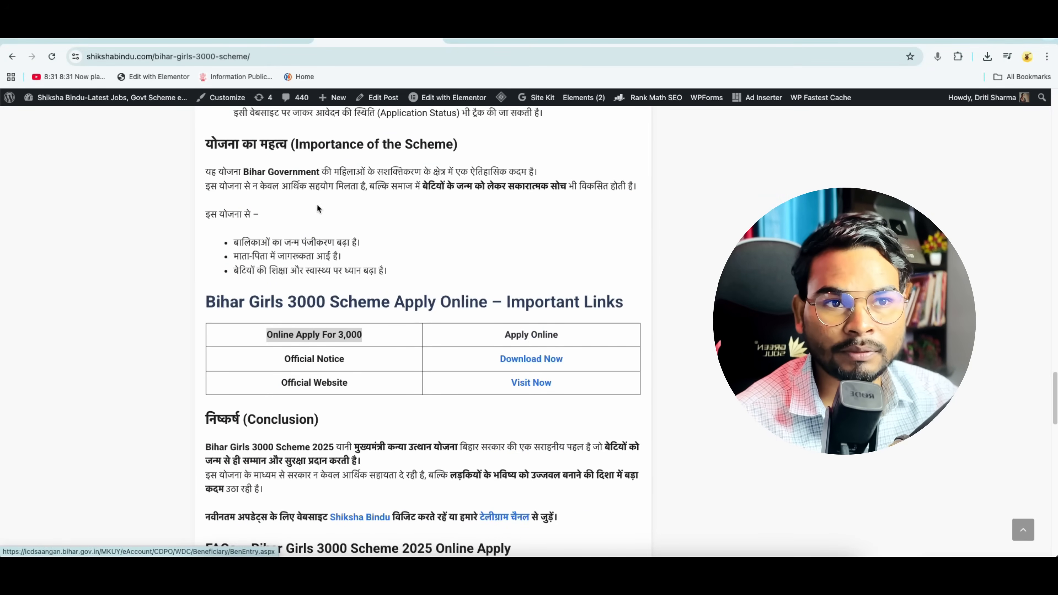
- Bring up the e-kalyan Kanya Uthan Yojna application form, checking the scheme's PDF notice in Adobe Acrobat before returning to it
click(134, 42)
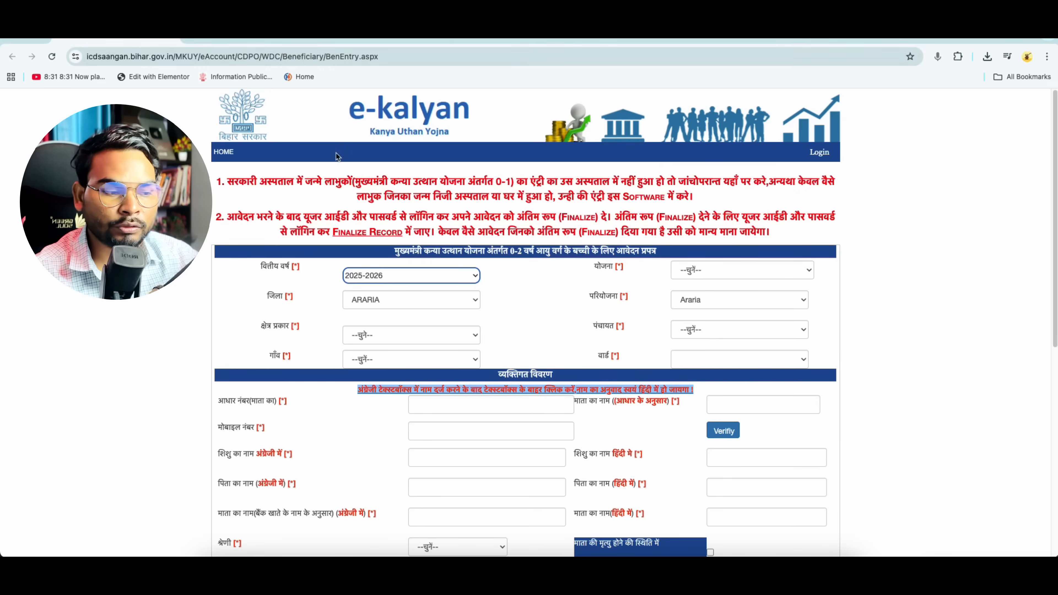
click(691, 555)
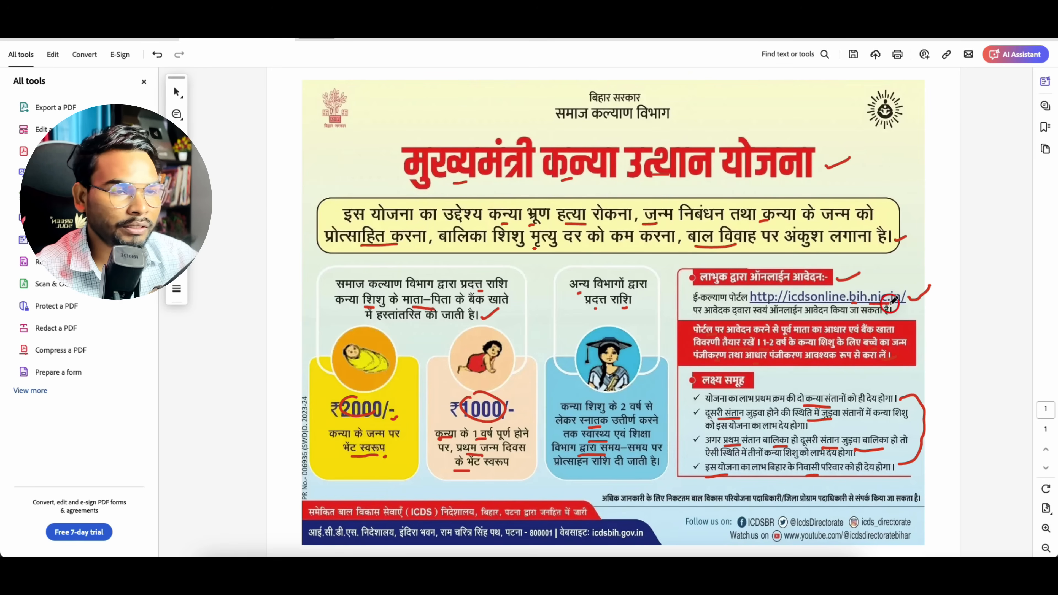
click(475, 552)
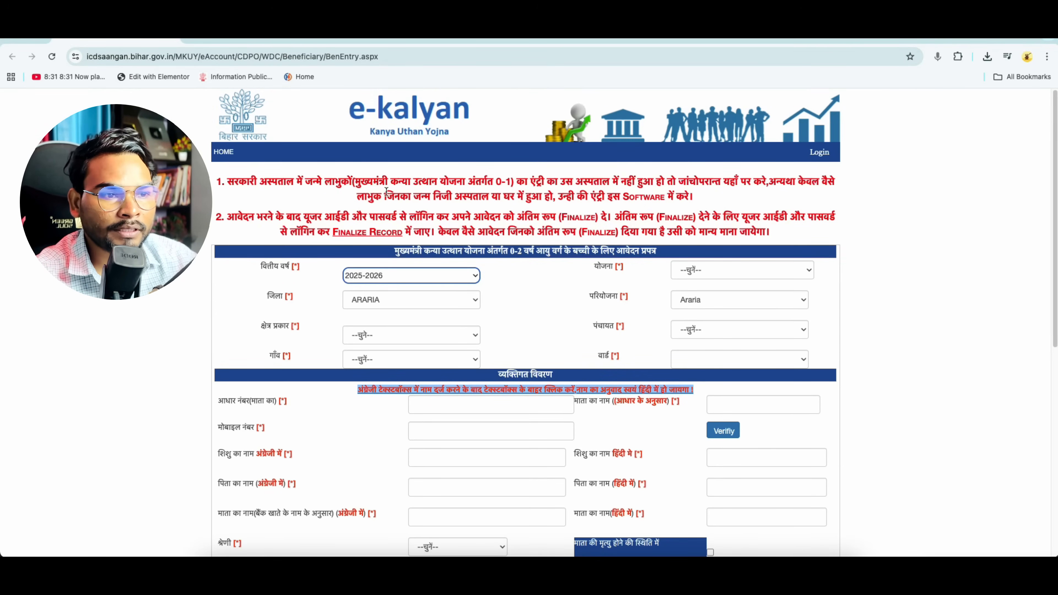
- Read the two red instructions above the application form on hospital or home births and on finalizing the record
drag(232, 182, 292, 182)
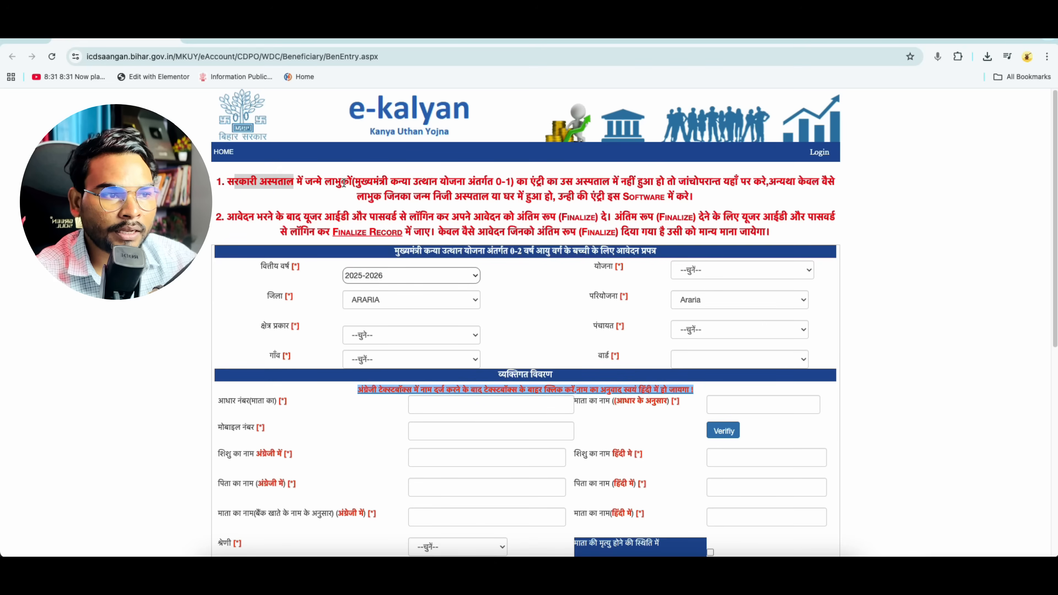
click(354, 182)
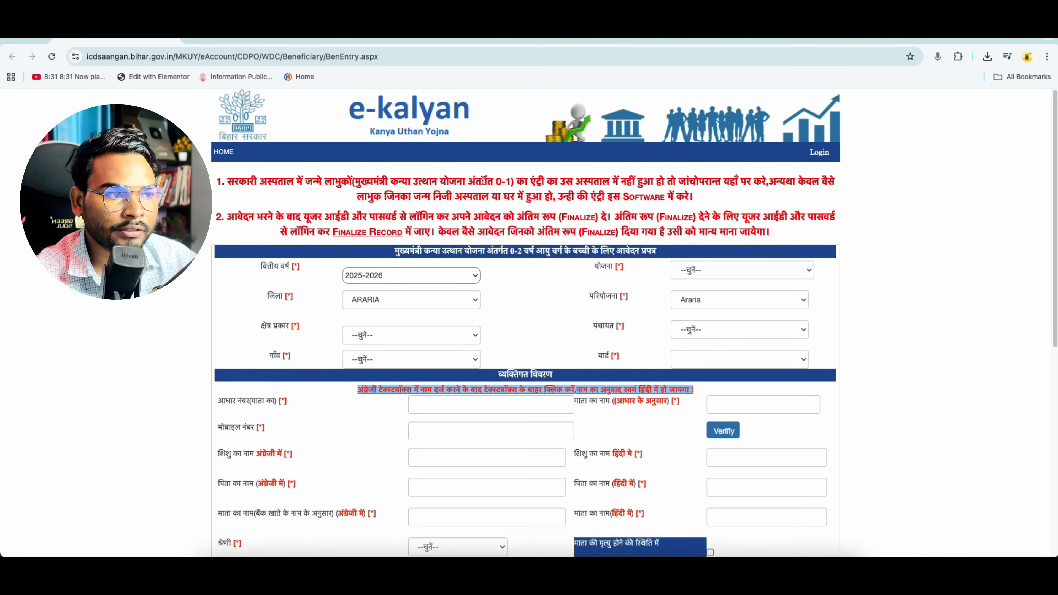
click(498, 181)
drag(561, 182, 768, 182)
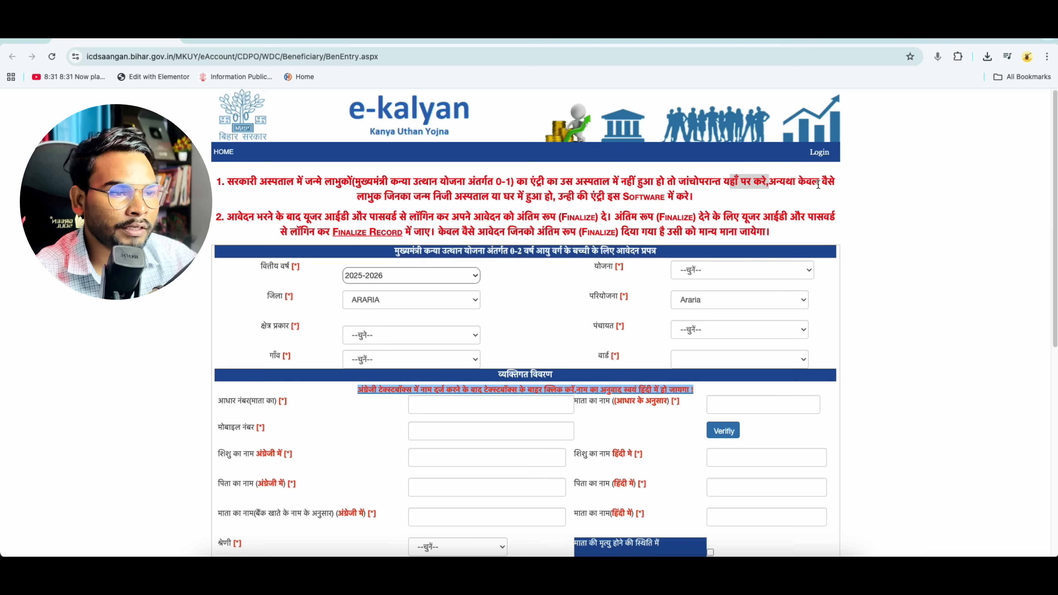
drag(383, 196, 594, 200)
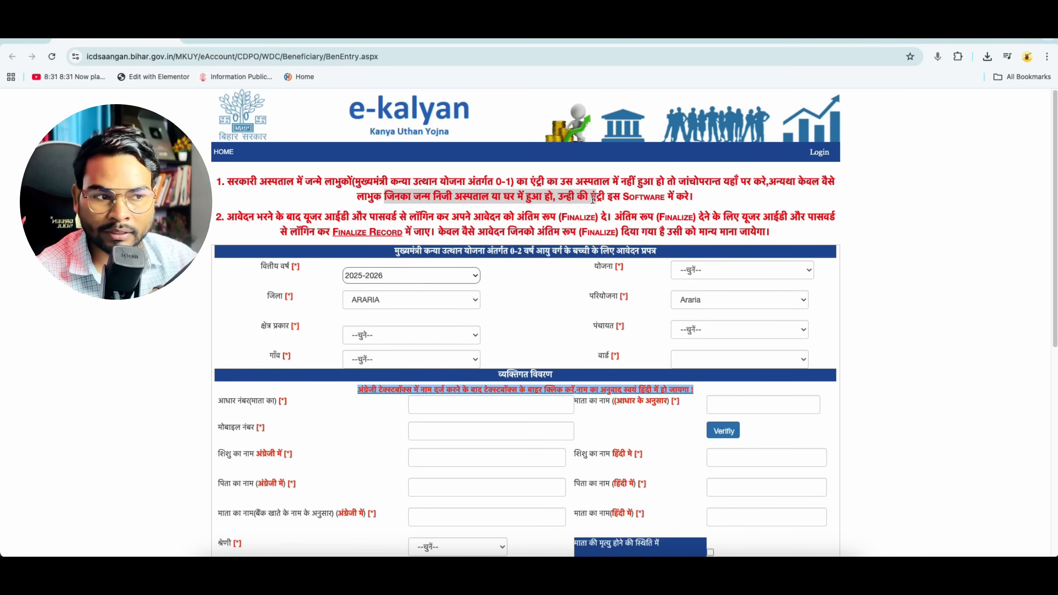
drag(235, 215, 310, 216)
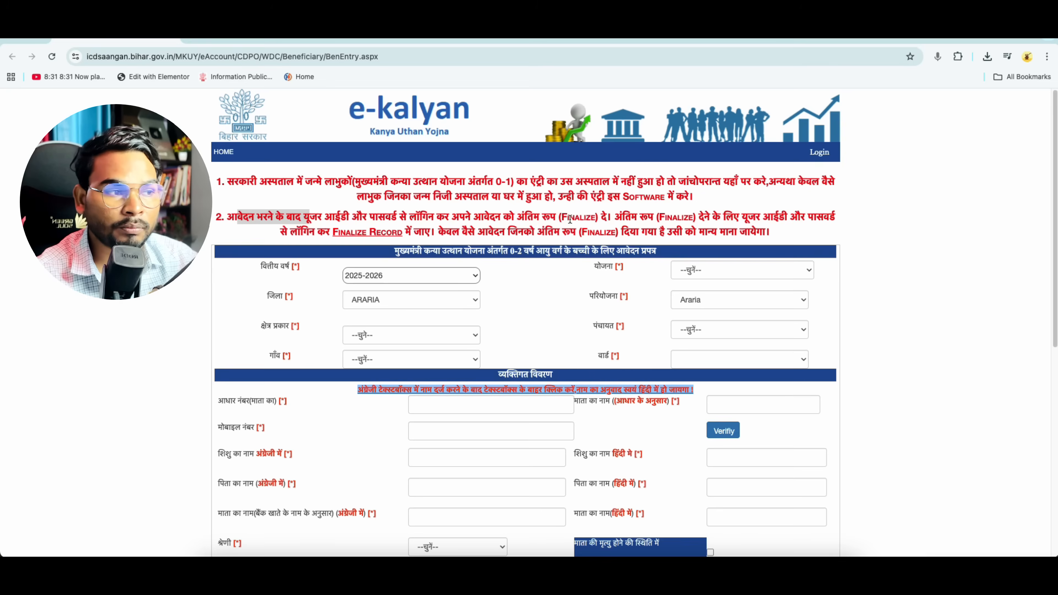
drag(560, 216, 598, 217)
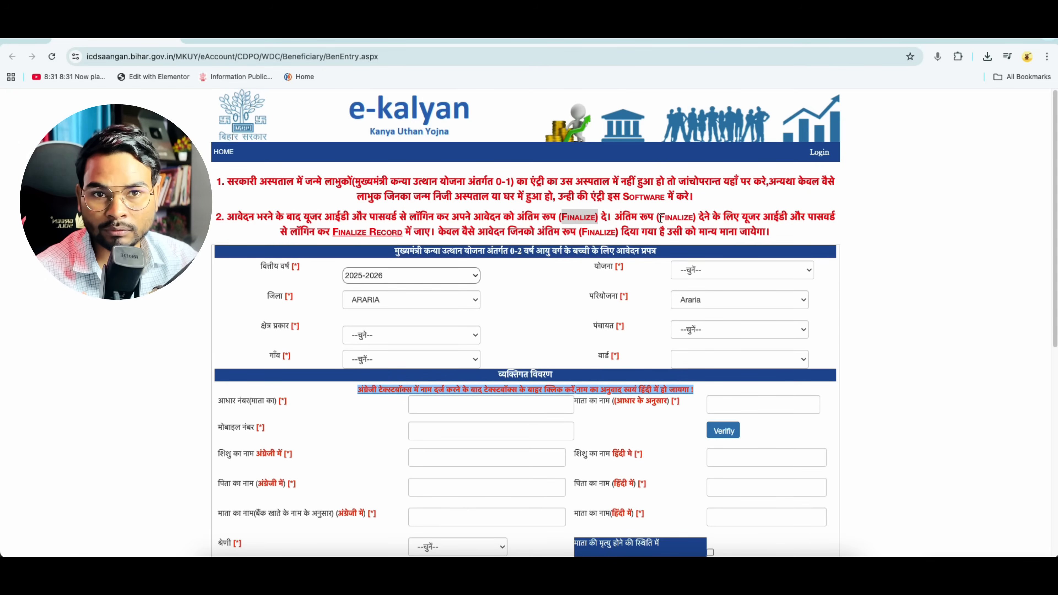
- Set the scheme to Mukhyamantri Kanya Utthan Yojana (0-1), the district to GOPALGANJ and the project to Barauli
scroll(373, 259, down, 2)
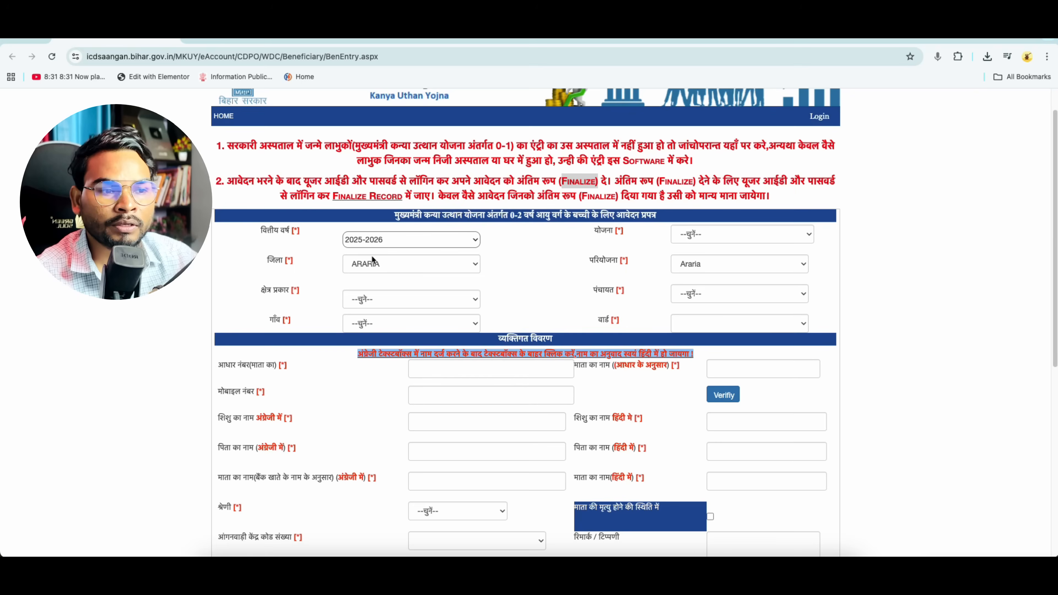
drag(253, 231, 273, 230)
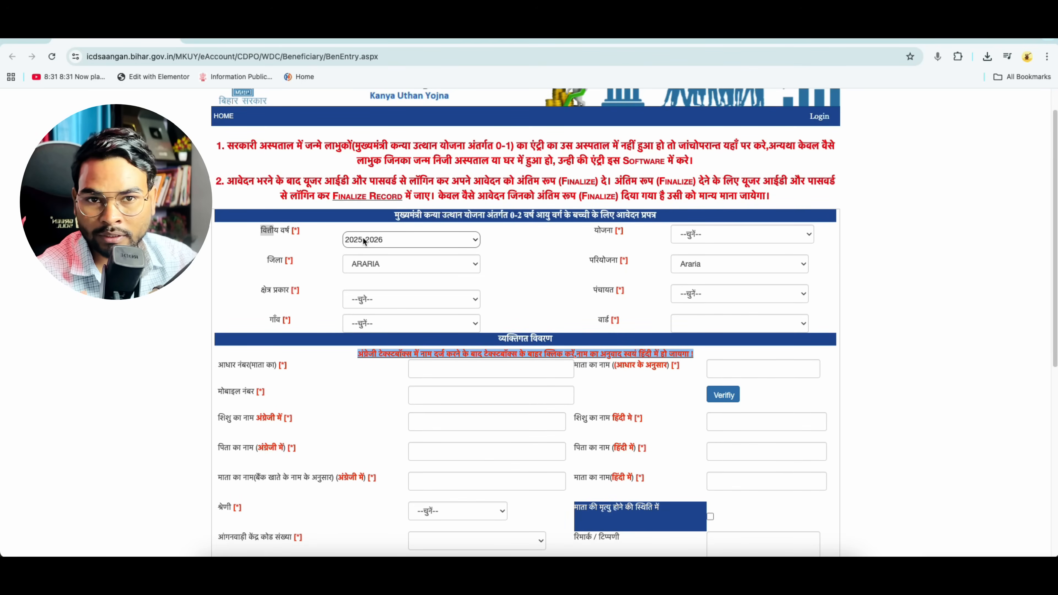
click(690, 235)
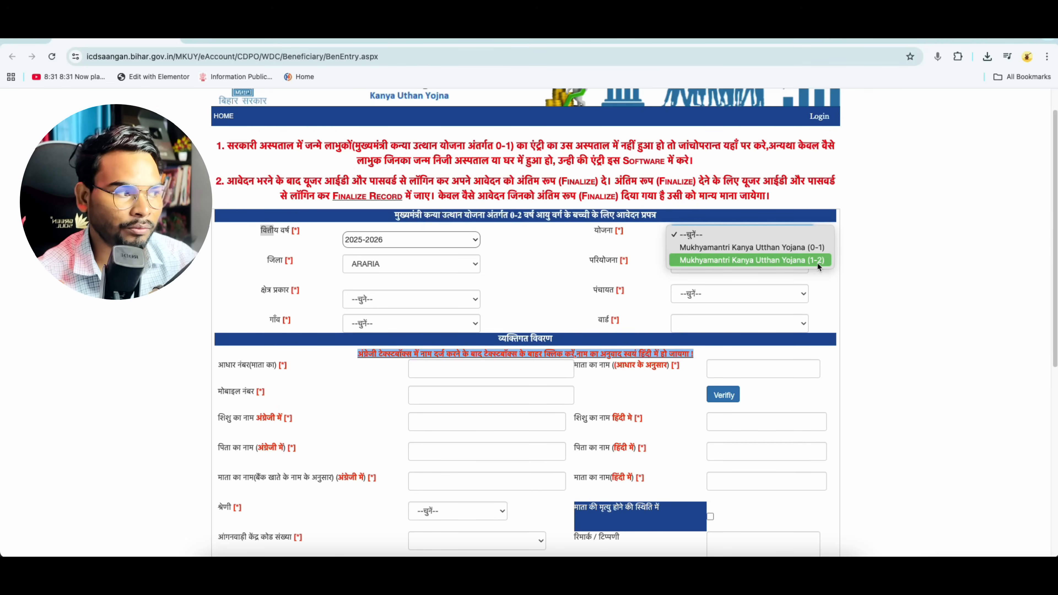
click(706, 246)
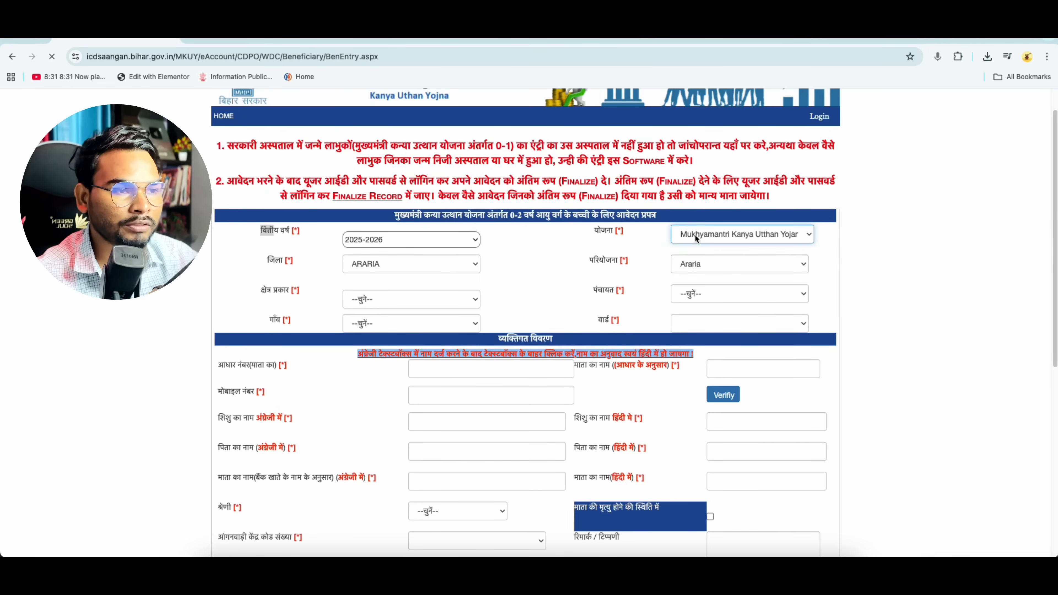
click(360, 305)
click(369, 428)
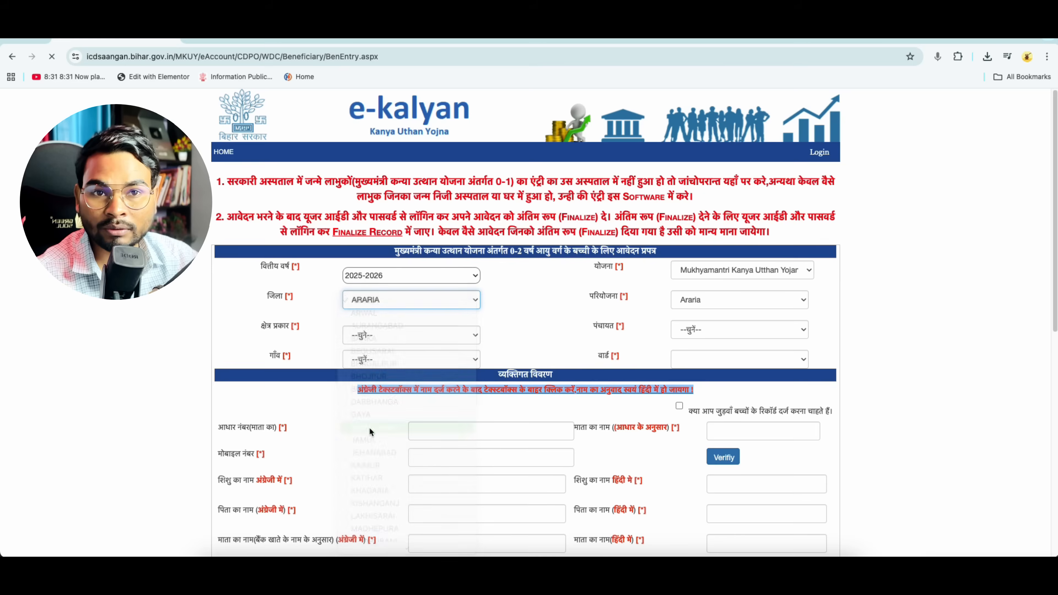
click(702, 298)
click(703, 308)
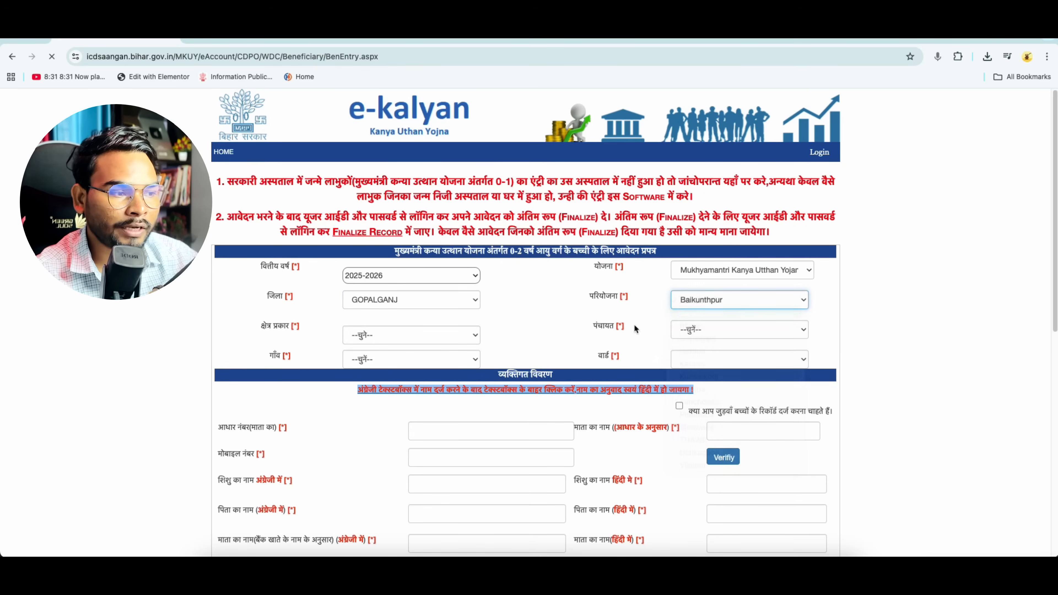
- Set the area type to ग्रामीण, the panchayat to KAHLA, the village to Kahla and the ward to WARD-04
click(365, 340)
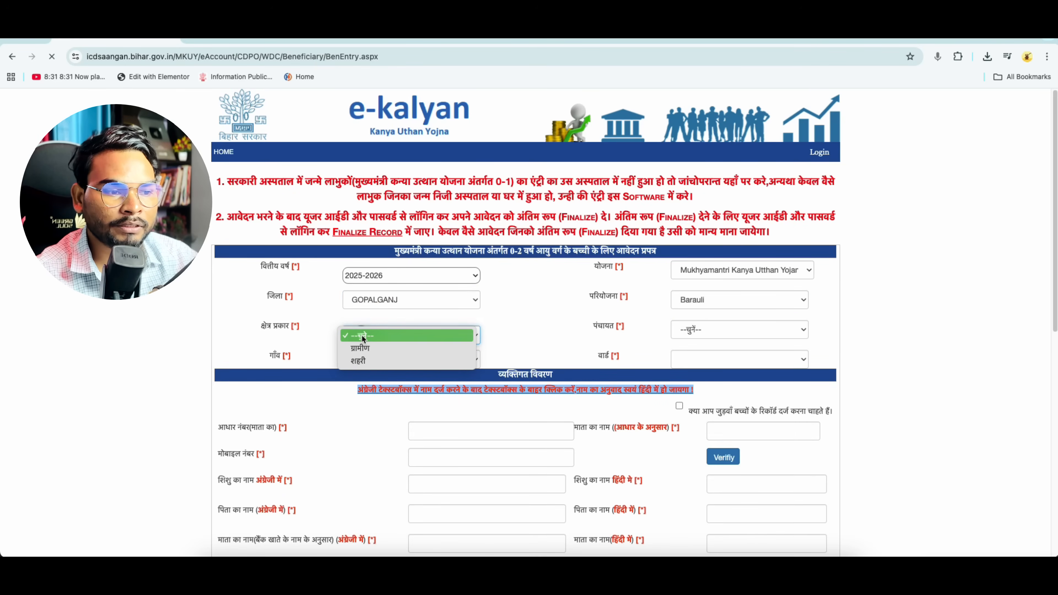
click(364, 353)
click(683, 330)
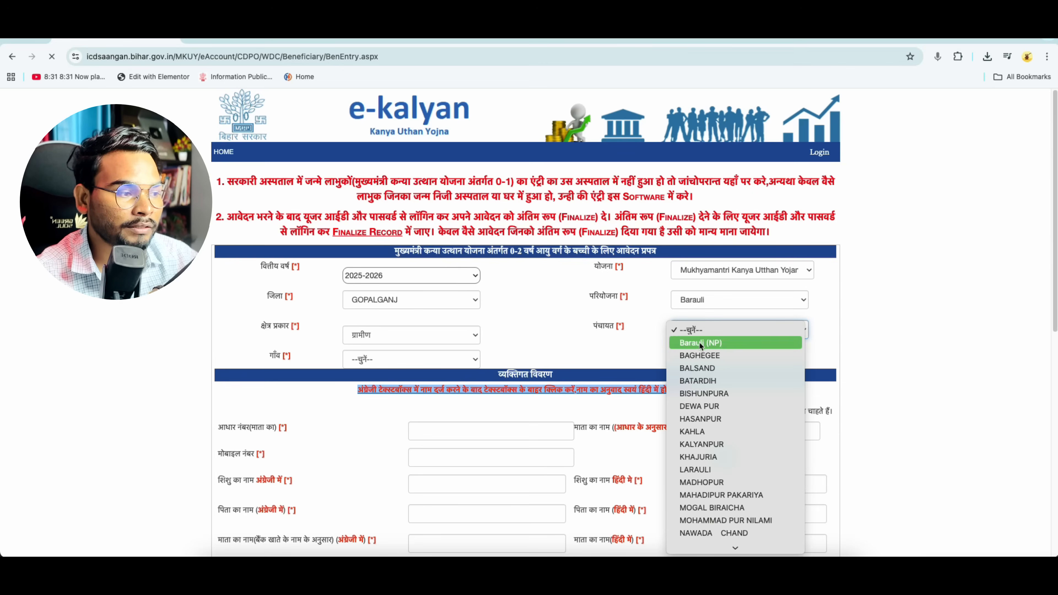
click(695, 432)
click(395, 361)
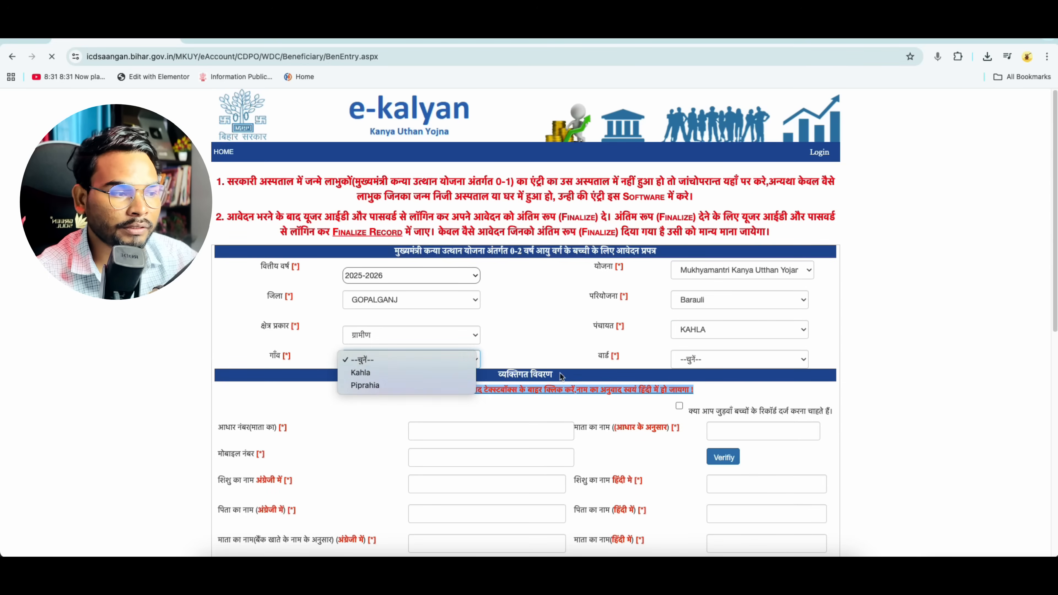
click(361, 373)
click(702, 360)
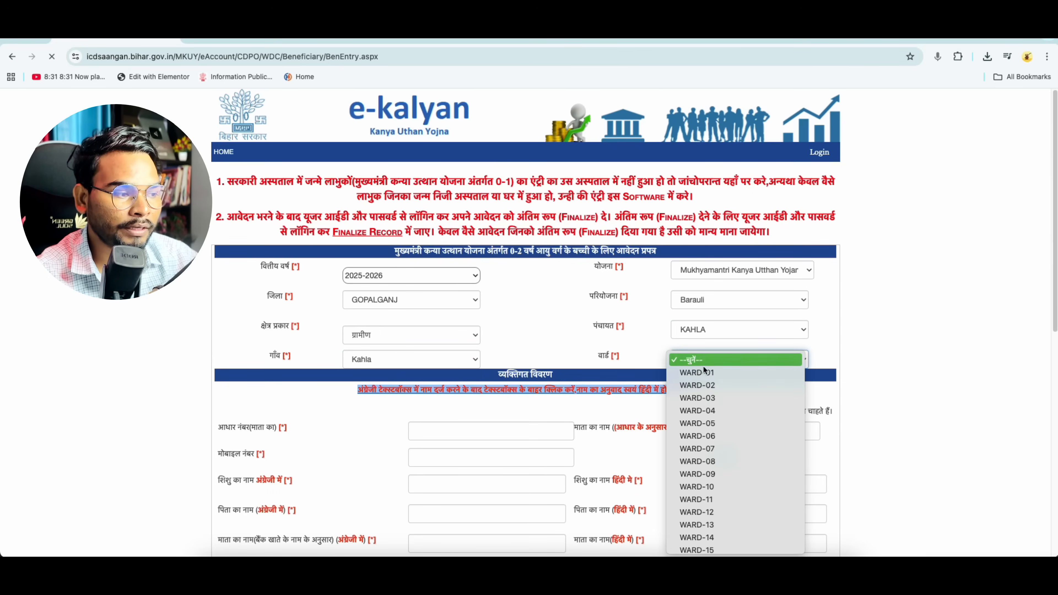
click(707, 411)
- Review the personal details fields for the mother's Aadhaar number, her name as per Aadhaar and the mobile number
scroll(550, 400, down, 2)
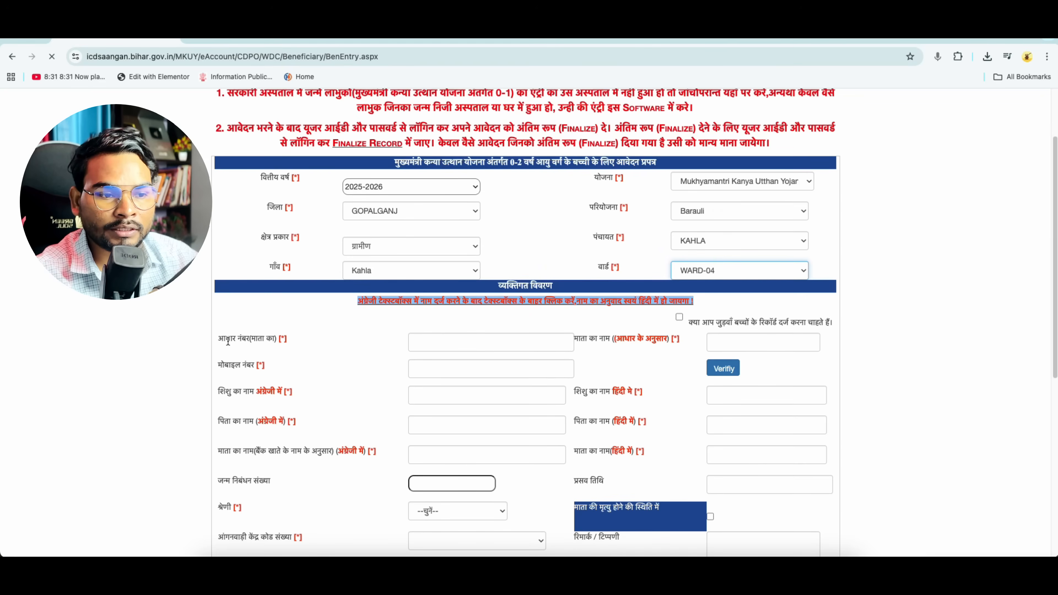
drag(221, 340, 246, 340)
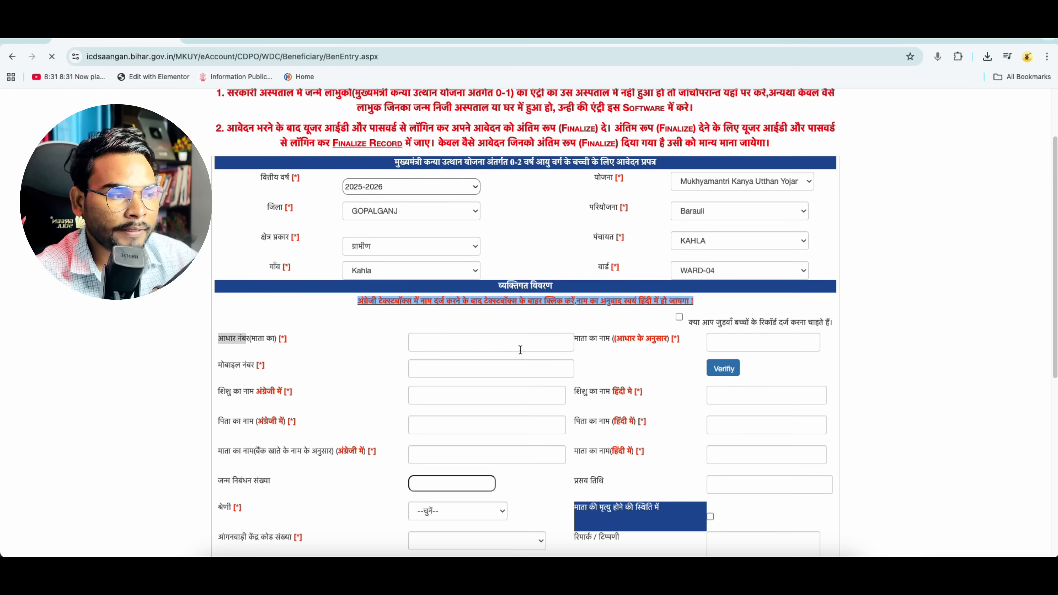
drag(576, 340, 643, 341)
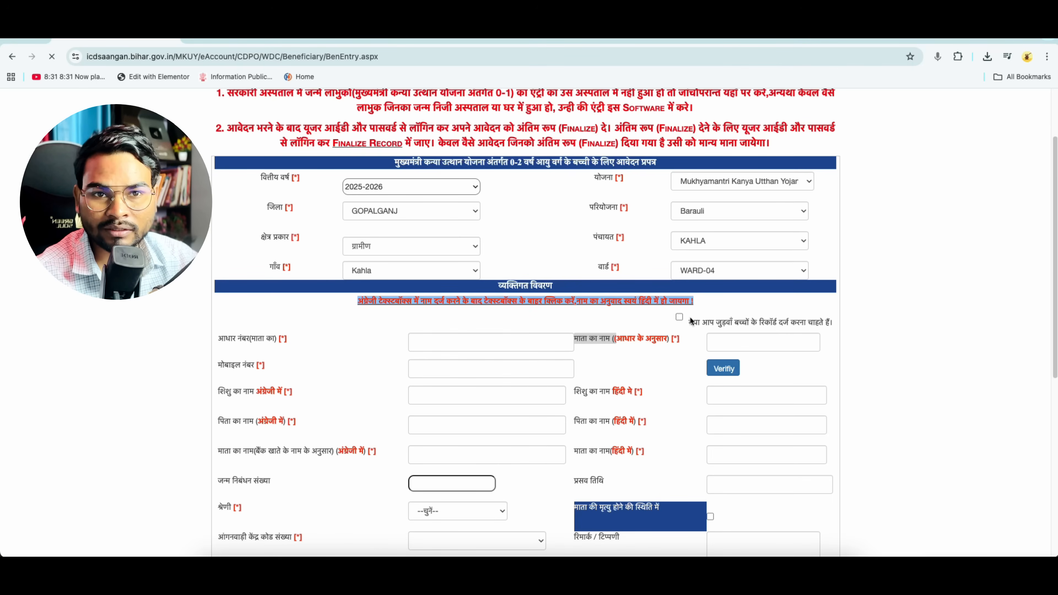
drag(217, 366, 251, 366)
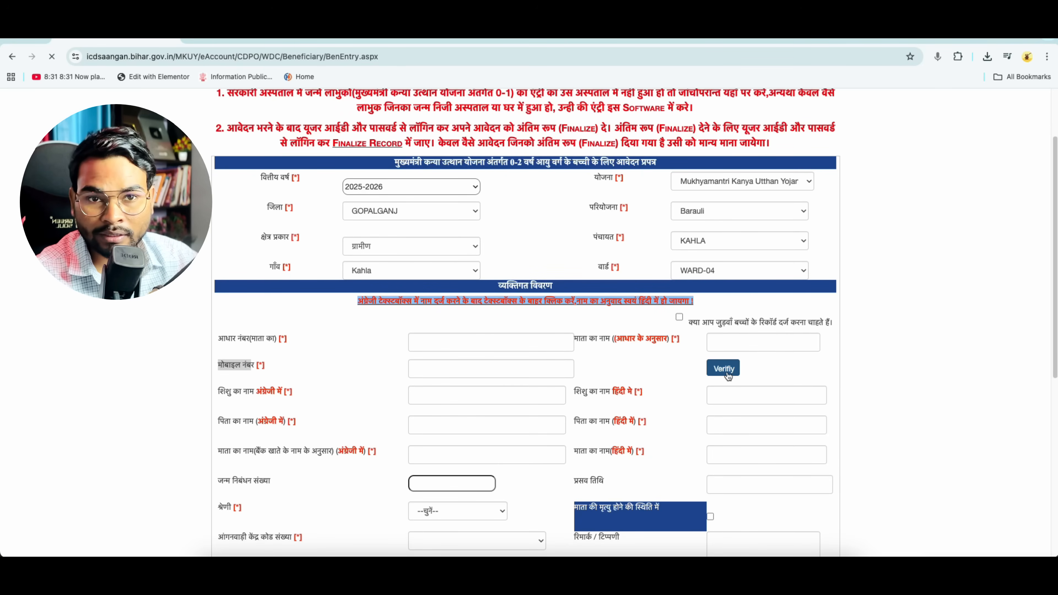
- Review the fields for the child's name, the father's name and the mother's name as per the bank account, in English and Hindi
scroll(625, 382, down, 1)
drag(218, 379, 272, 380)
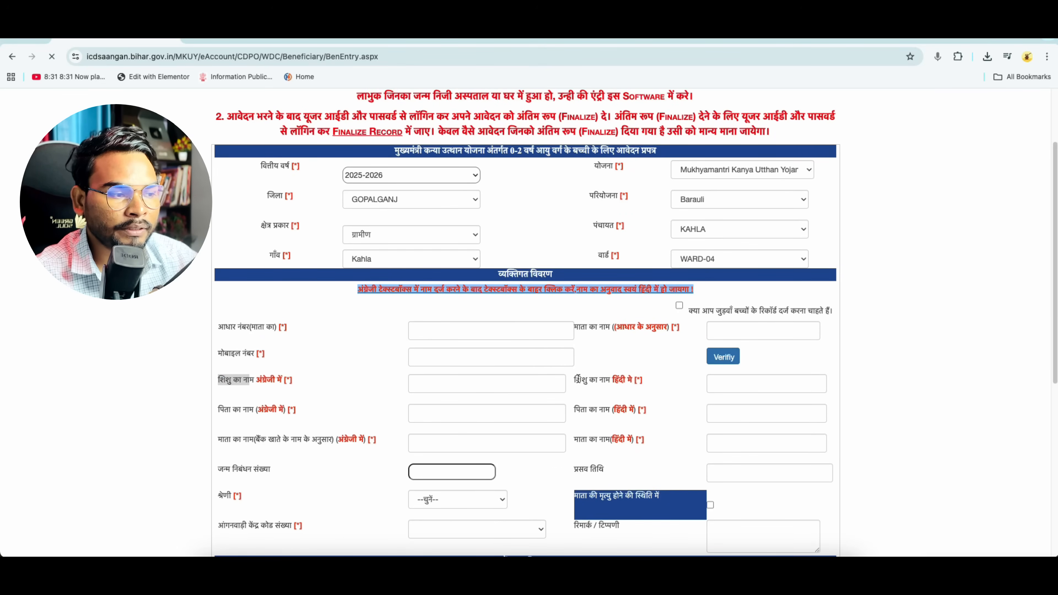
mouse_move(577, 379)
mouse_down()
mouse_move(635, 380)
mouse_move(624, 380)
mouse_up()
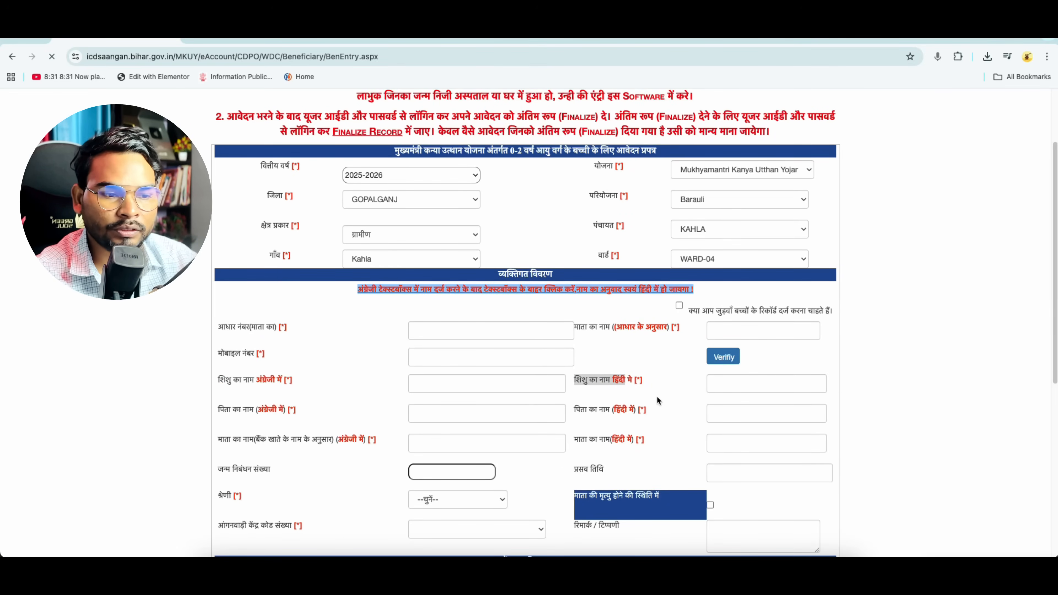
scroll(657, 397, down, 1)
drag(217, 354, 262, 356)
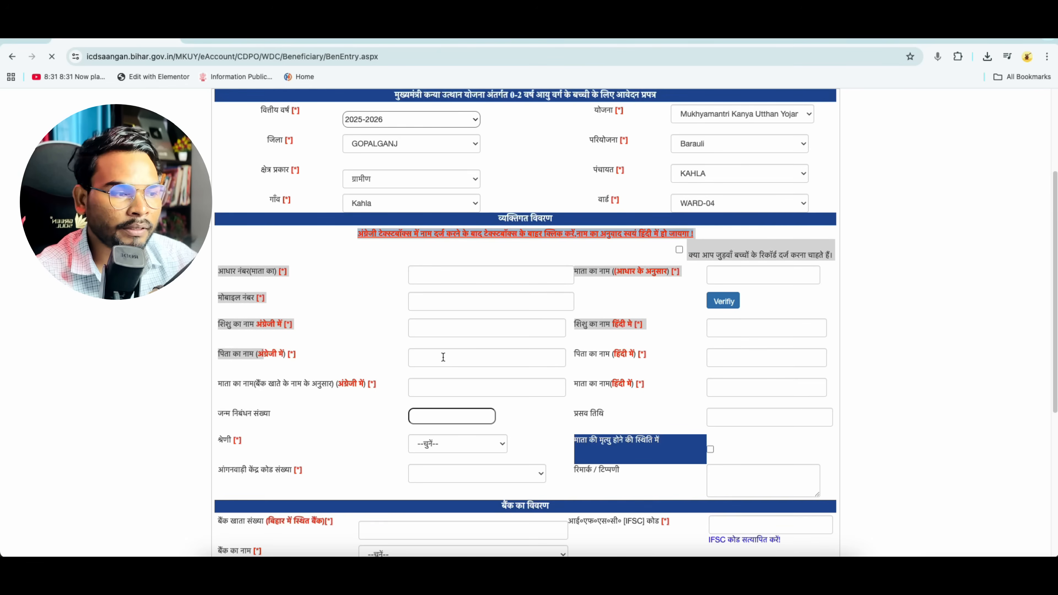
click(611, 357)
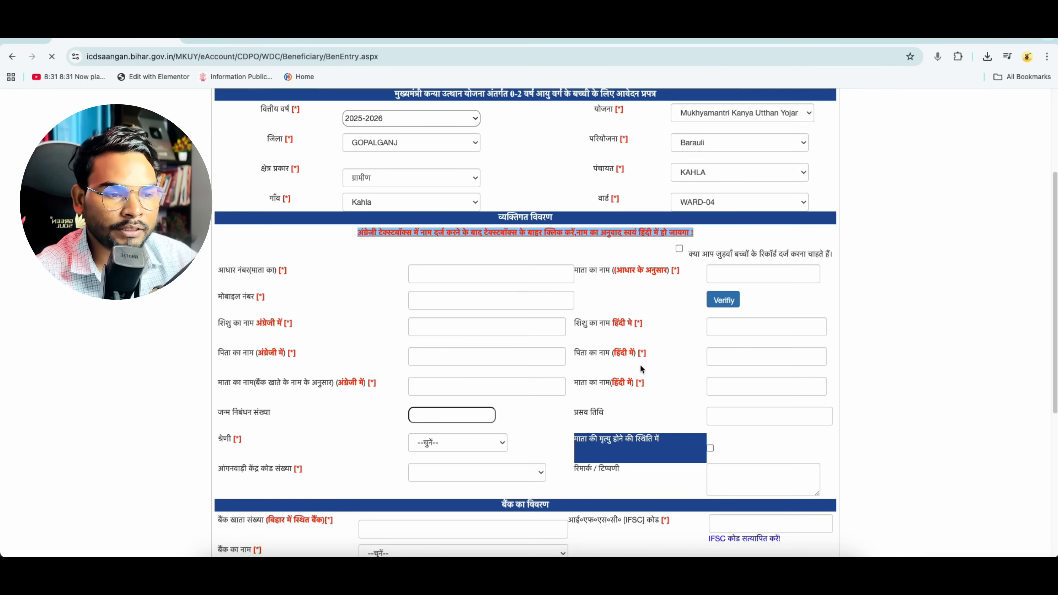
scroll(640, 367, down, 1)
drag(217, 318, 330, 320)
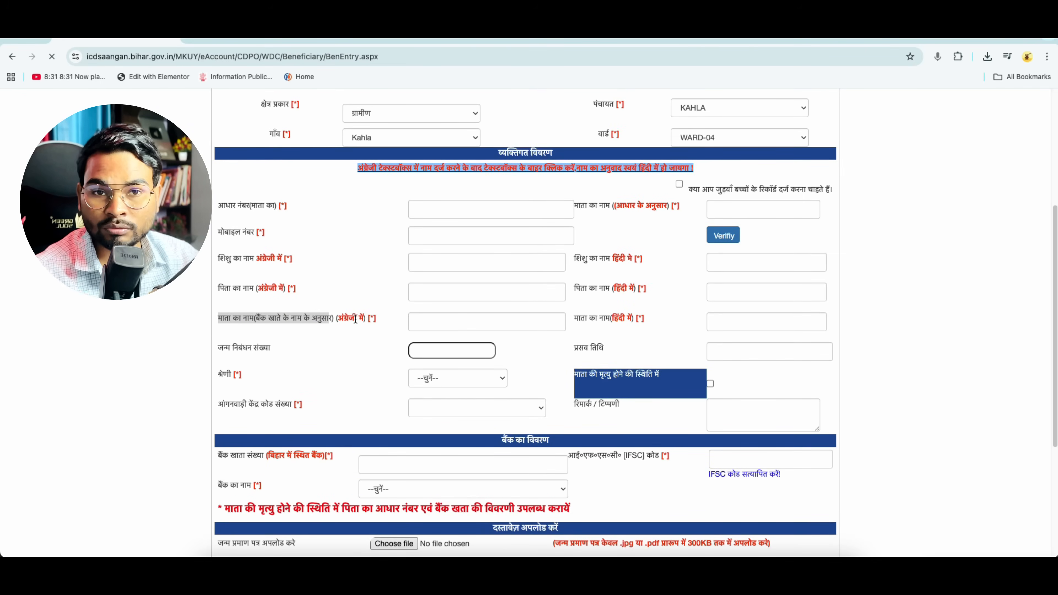
drag(575, 319, 630, 318)
- Check the birth registration number and delivery date fields, and set the category to EBC
scroll(621, 347, down, 2)
drag(217, 300, 260, 303)
click(355, 312)
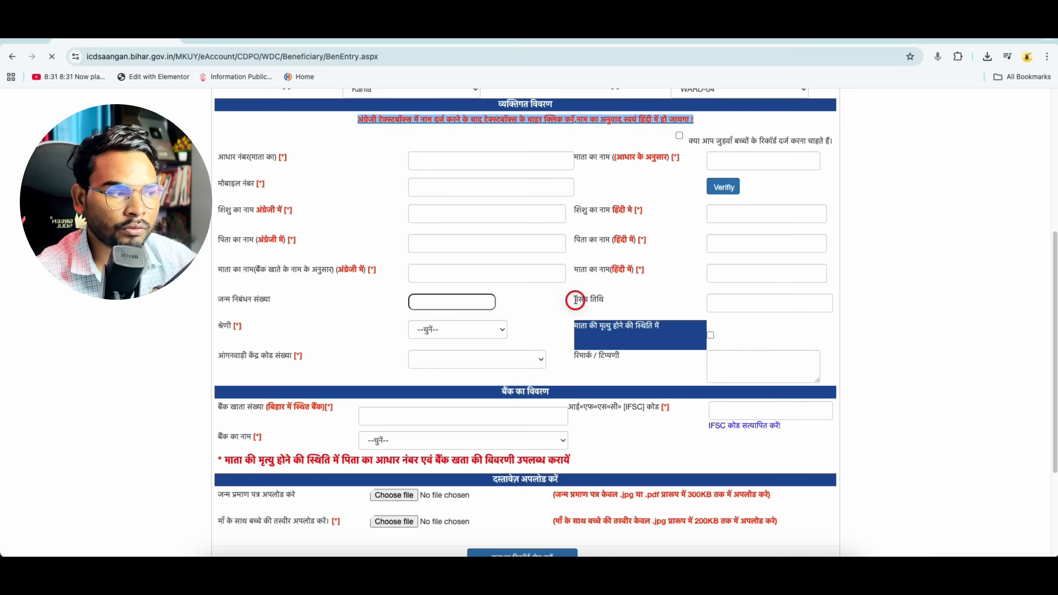
double_click(584, 299)
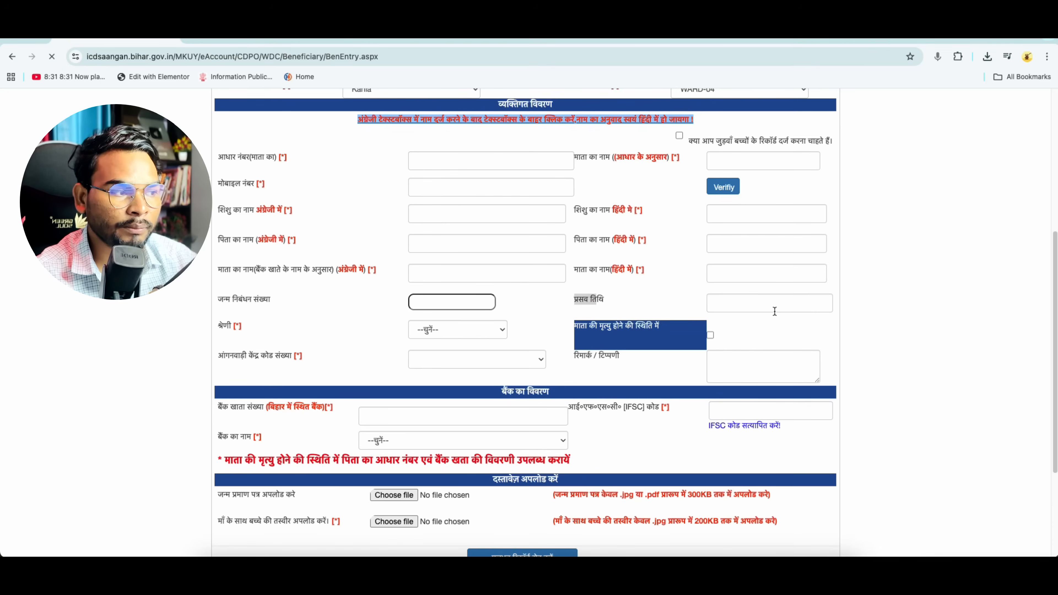
click(433, 330)
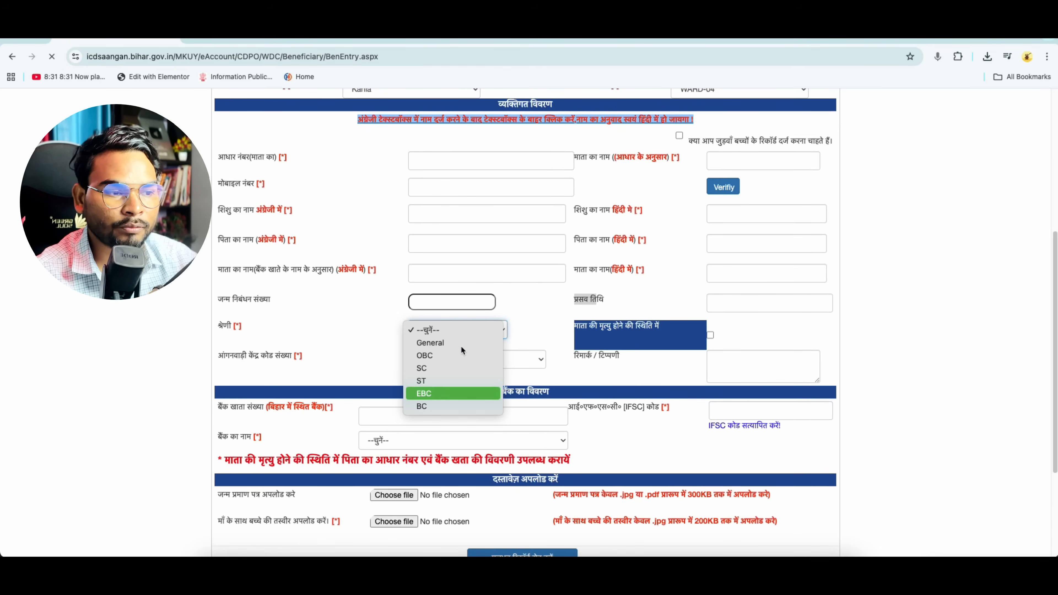
key(Return)
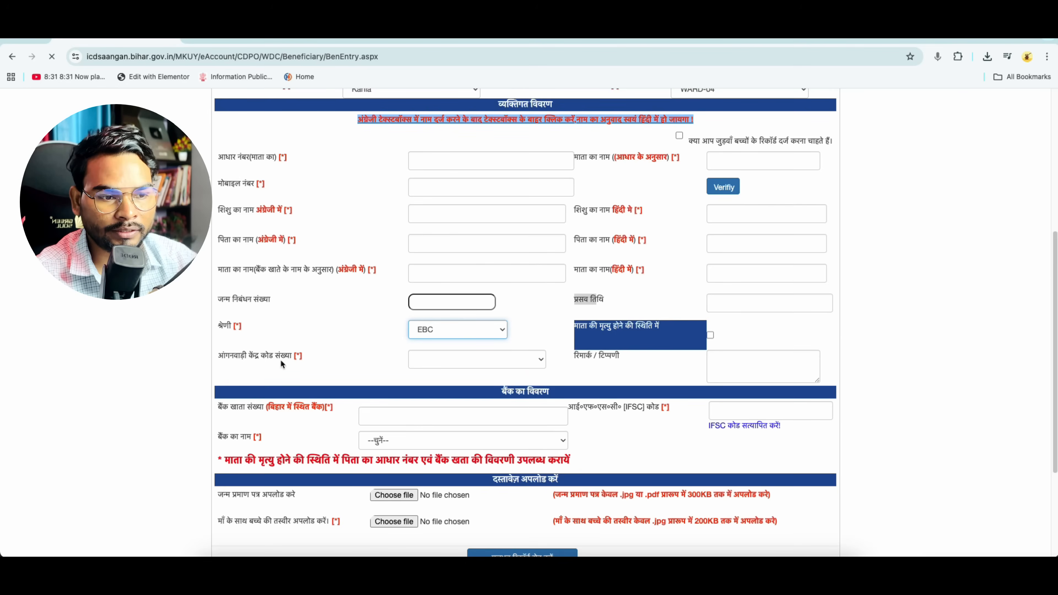
- Check the Anganwadi centre code choices and the remarks field in the personal details
drag(223, 357, 301, 358)
click(484, 365)
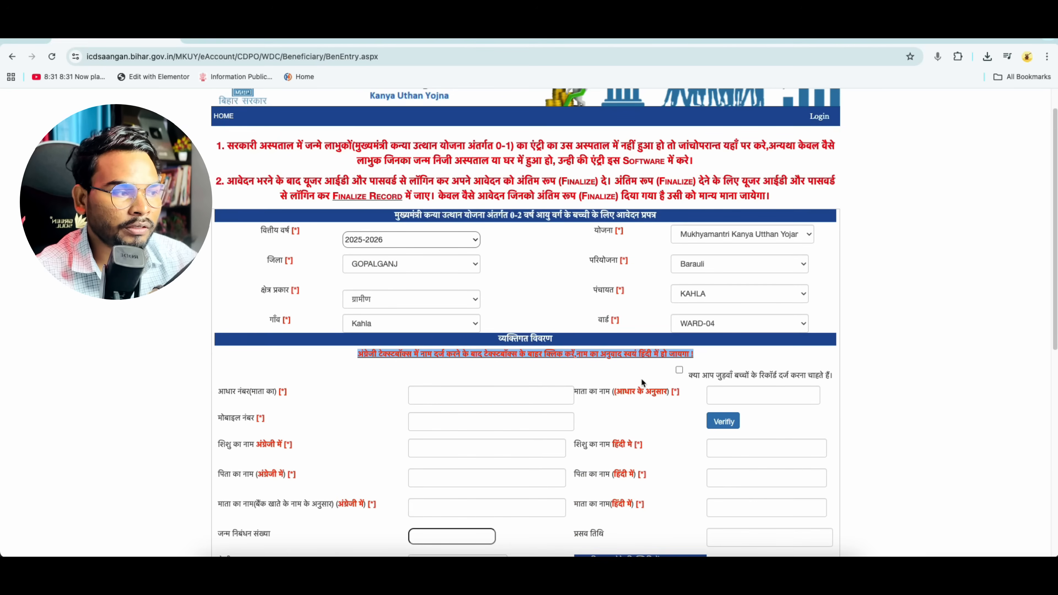
scroll(537, 367, down, 4)
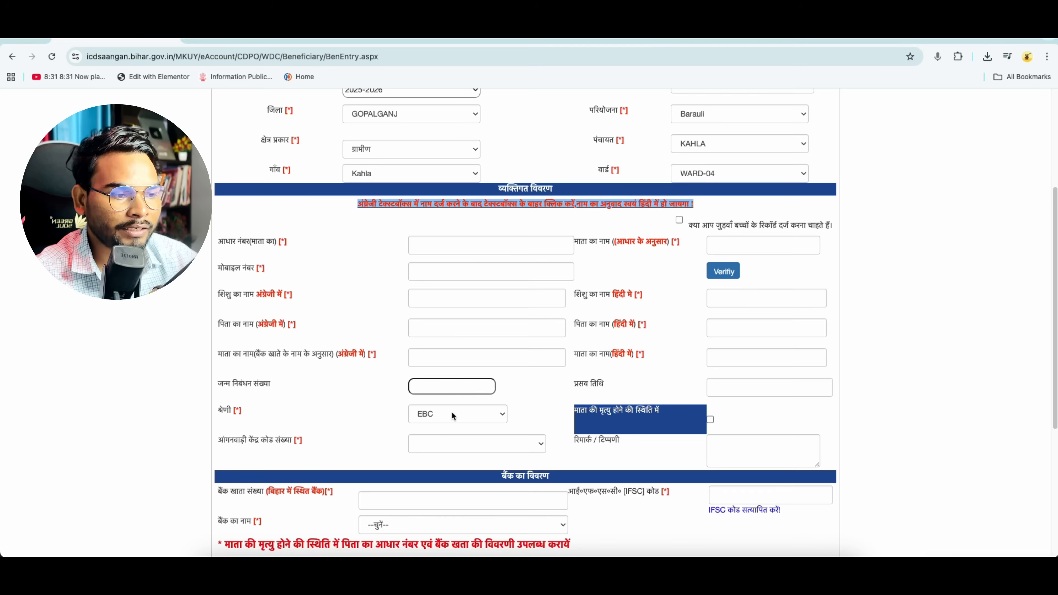
scroll(469, 402, down, 2)
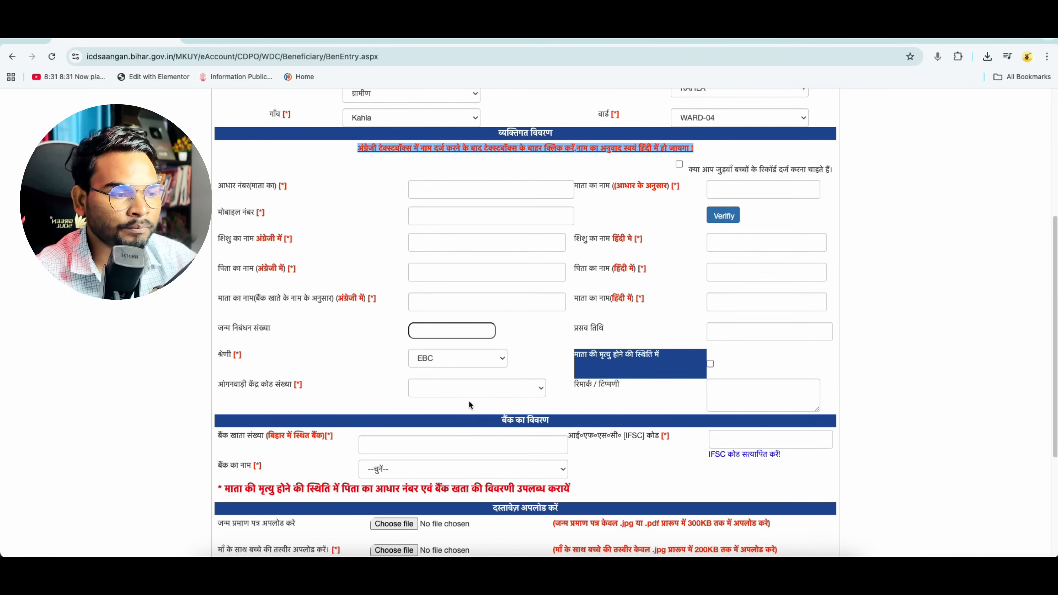
click(533, 390)
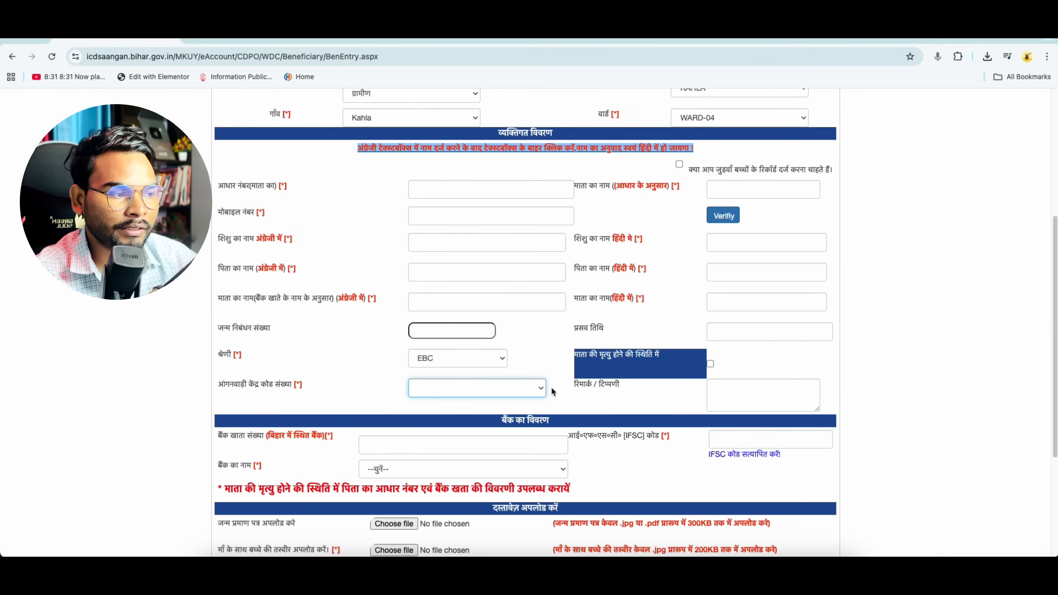
double_click(580, 387)
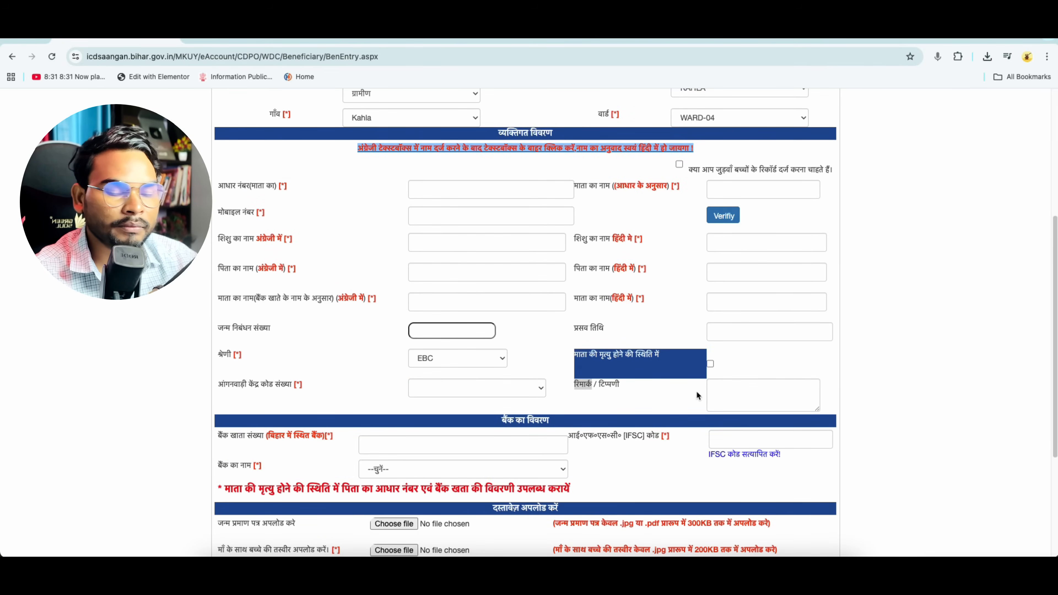
- Review the bank details fields for account number, IFSC code and bank name, and the red note on the mother's death
scroll(713, 393, down, 3)
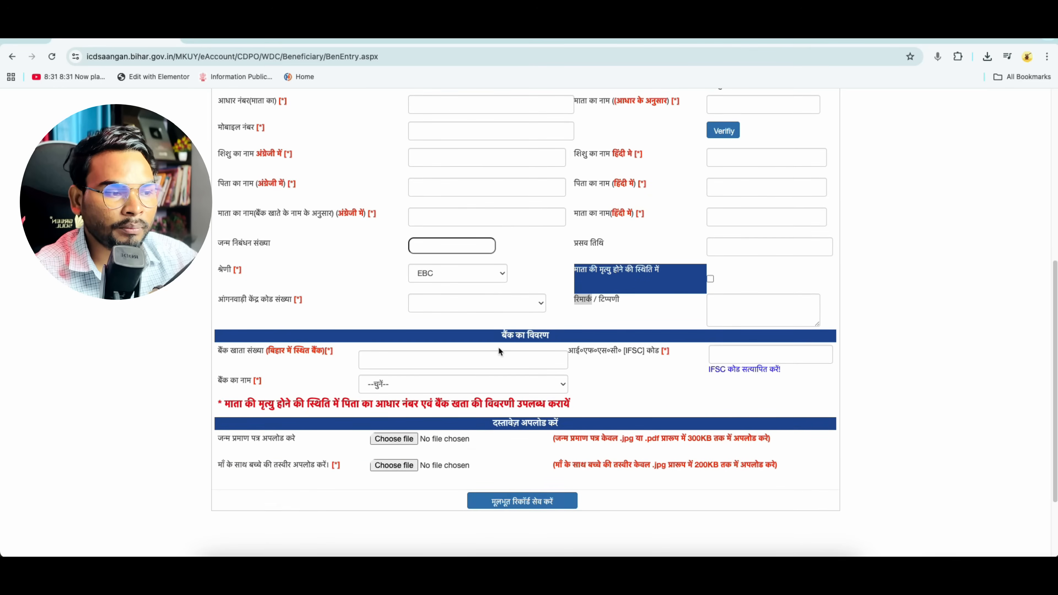
click(502, 339)
drag(503, 340, 542, 338)
scroll(523, 354, down, 2)
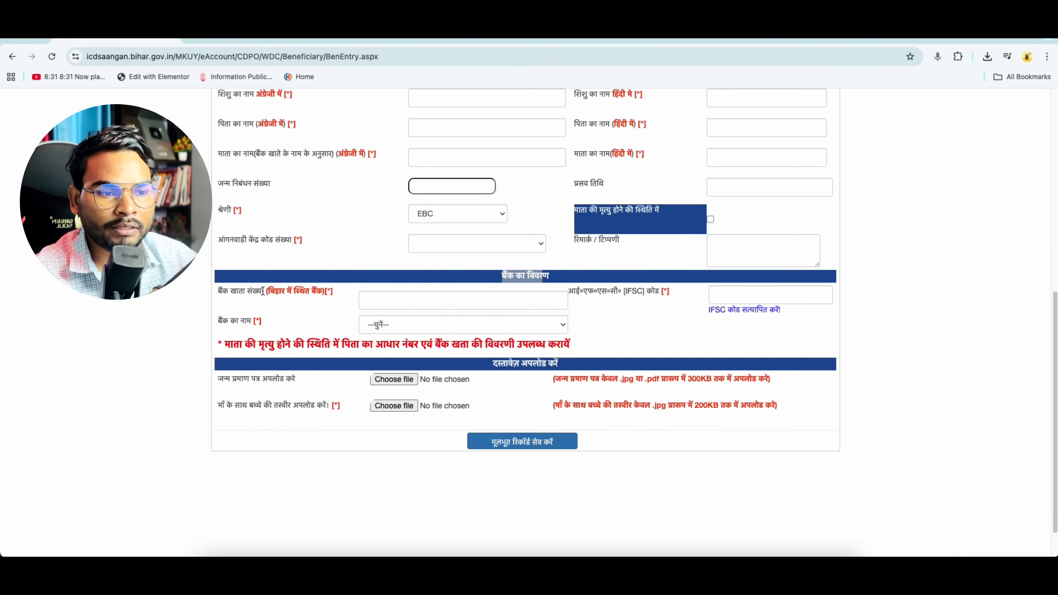
click(398, 303)
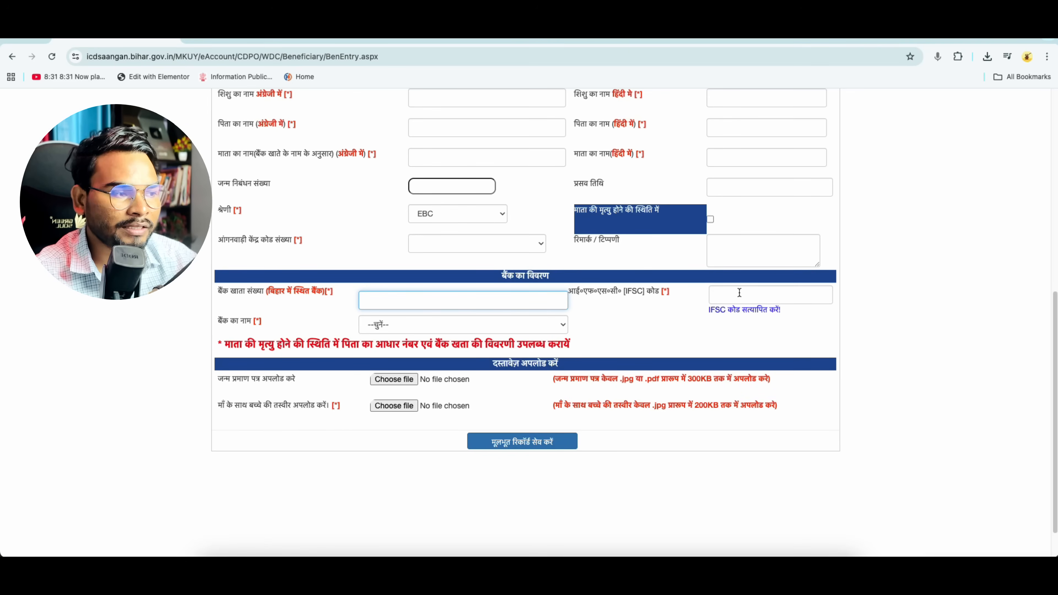
click(381, 324)
click(305, 318)
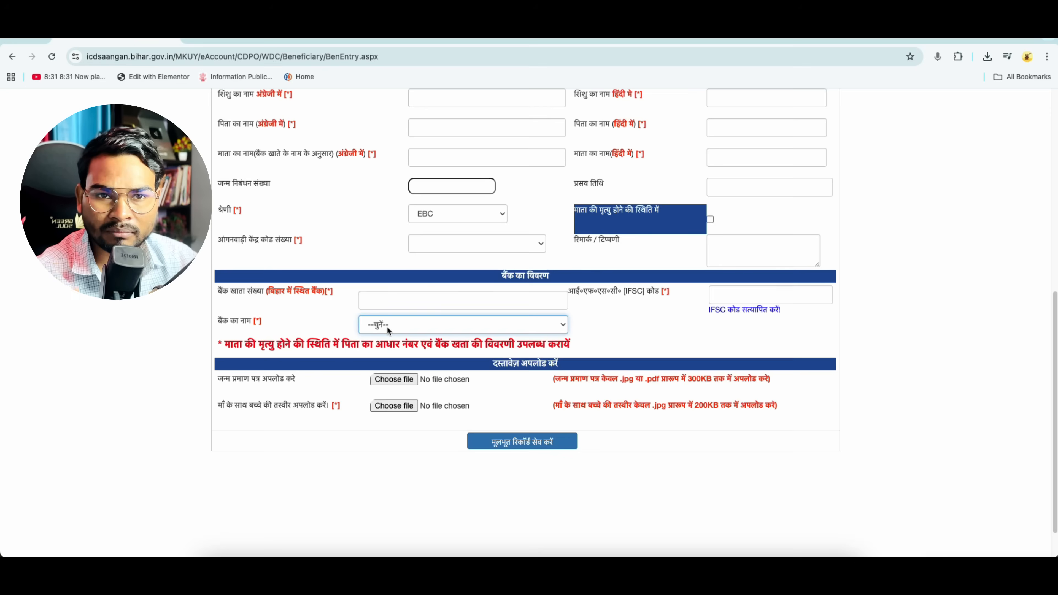
scroll(293, 358, down, 1)
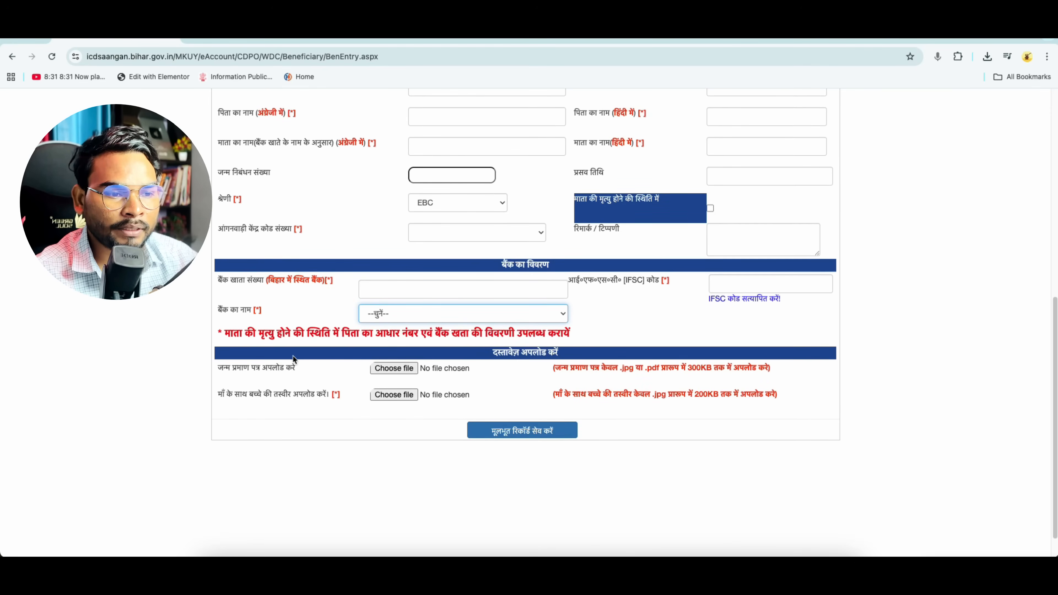
drag(355, 334, 485, 335)
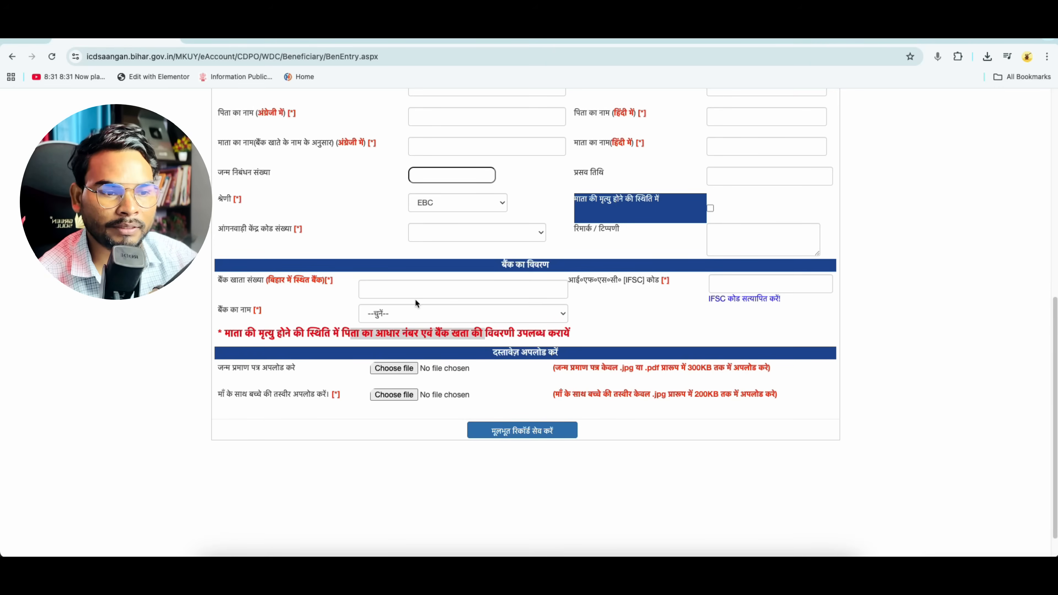
- Read the file format and size limits for the birth certificate and the mother-with-child photo uploads
drag(219, 369, 299, 370)
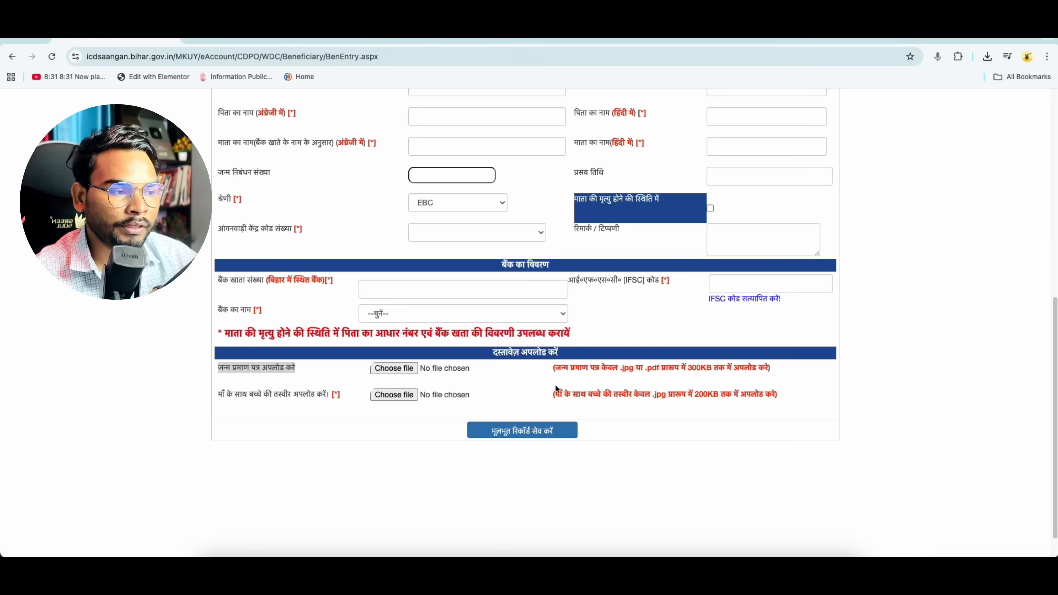
drag(690, 369, 717, 371)
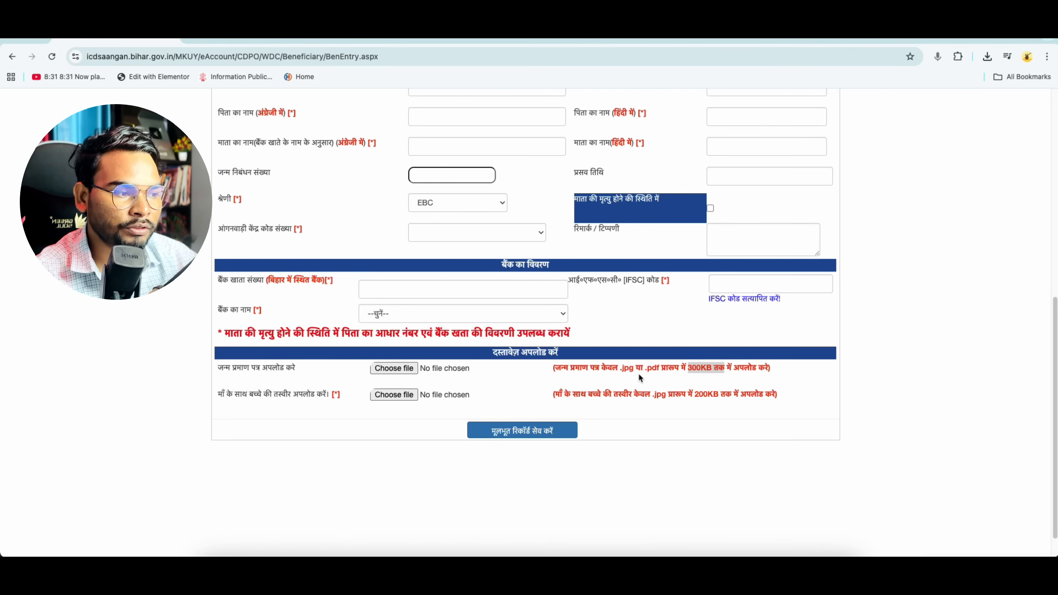
click(621, 368)
drag(647, 369, 662, 370)
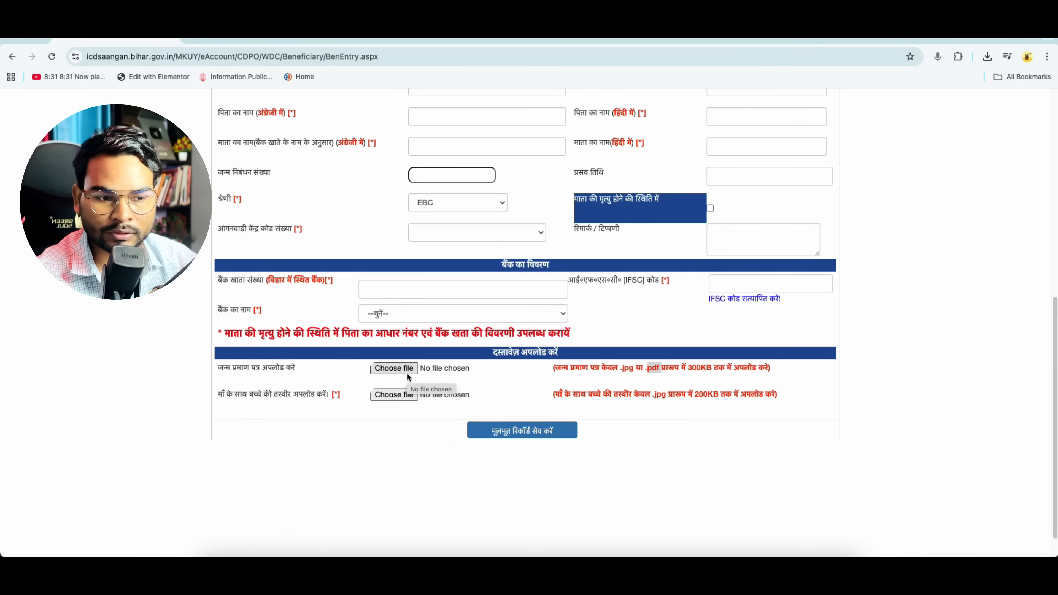
drag(226, 403, 309, 401)
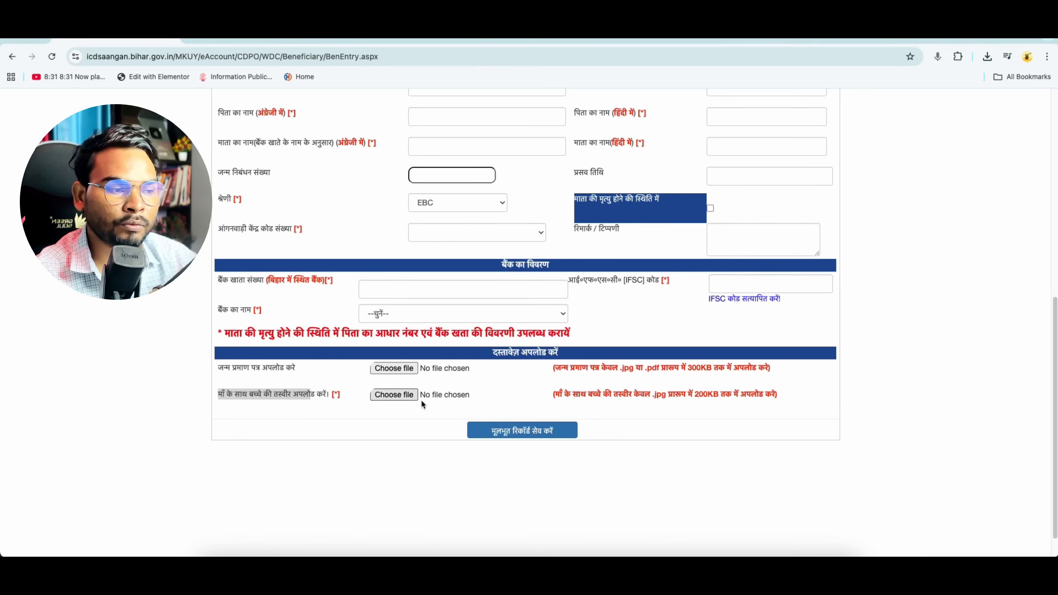
double_click(715, 396)
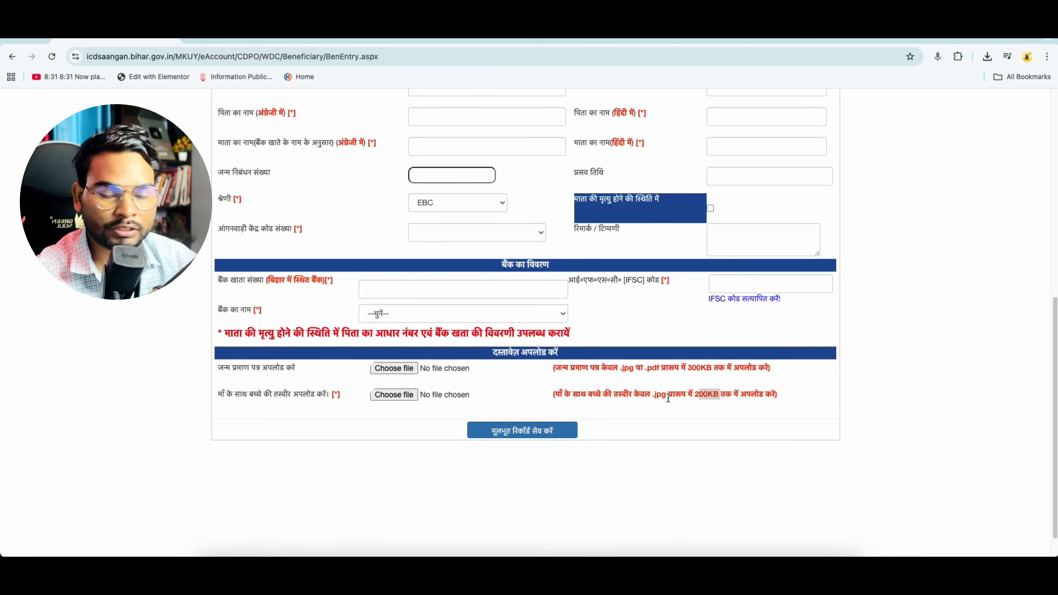
- Change the scheme to Mukhyamantri Kanya Utthan Yojana (1-2) at the top of the application form
scroll(664, 369, up, 6)
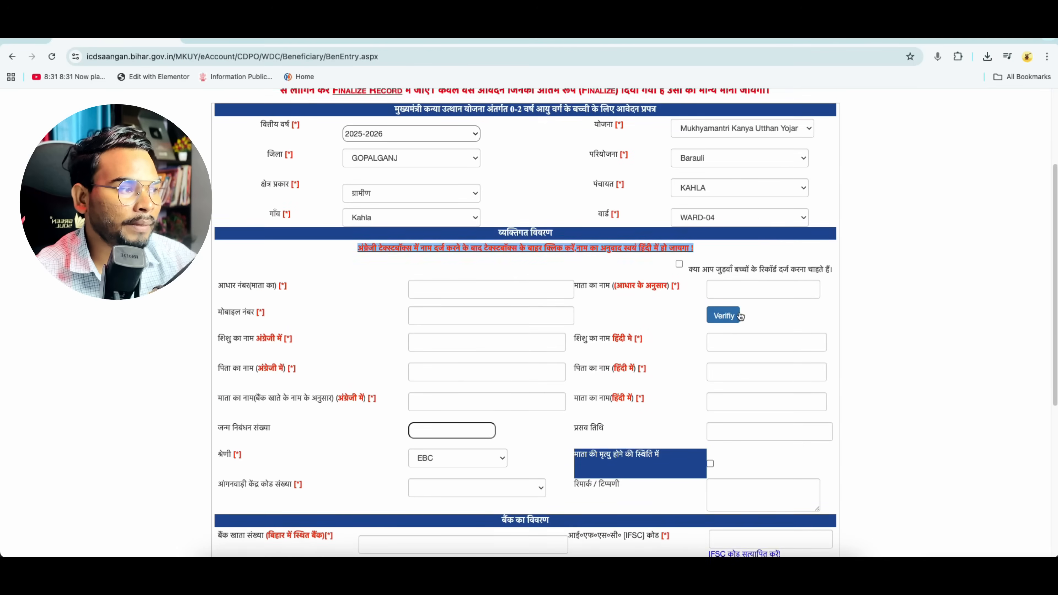
click(738, 127)
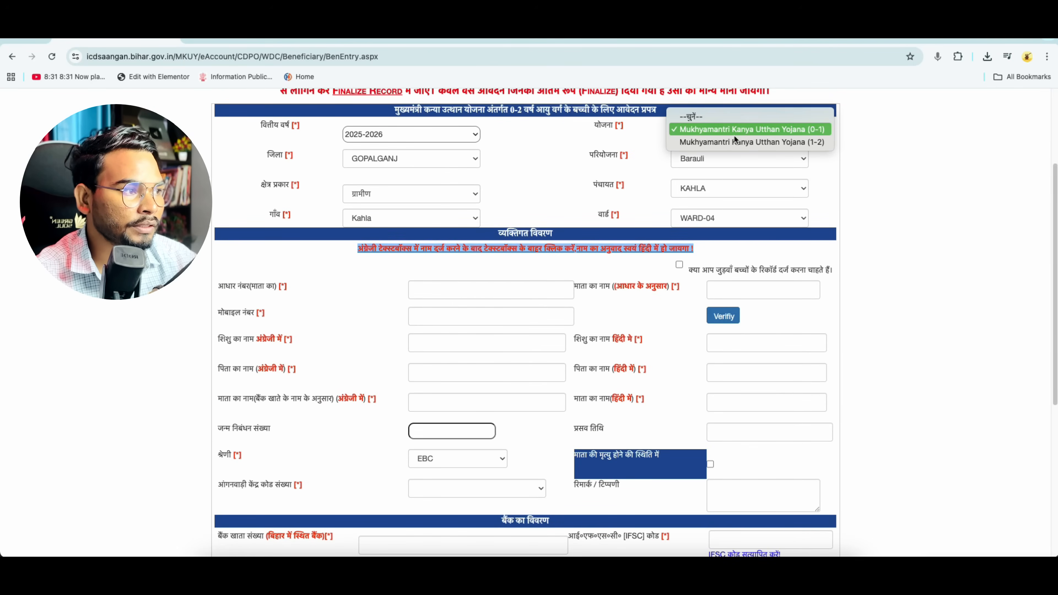
click(804, 141)
scroll(614, 356, down, 7)
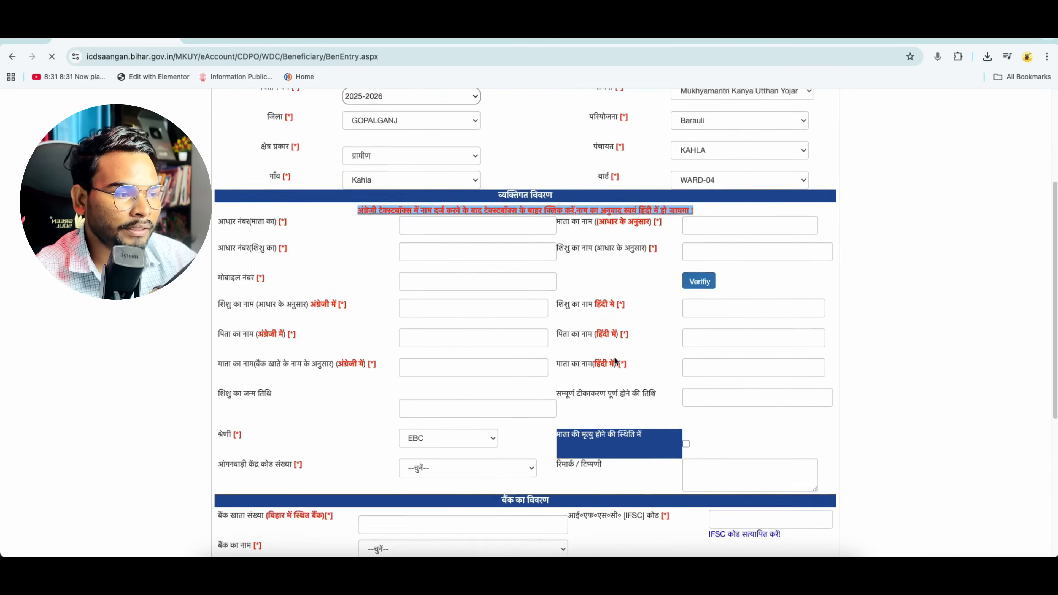
- Review the 1-2 year form's birth certificate upload requirement and the child's name field as per Aadhaar
scroll(310, 448, down, 2)
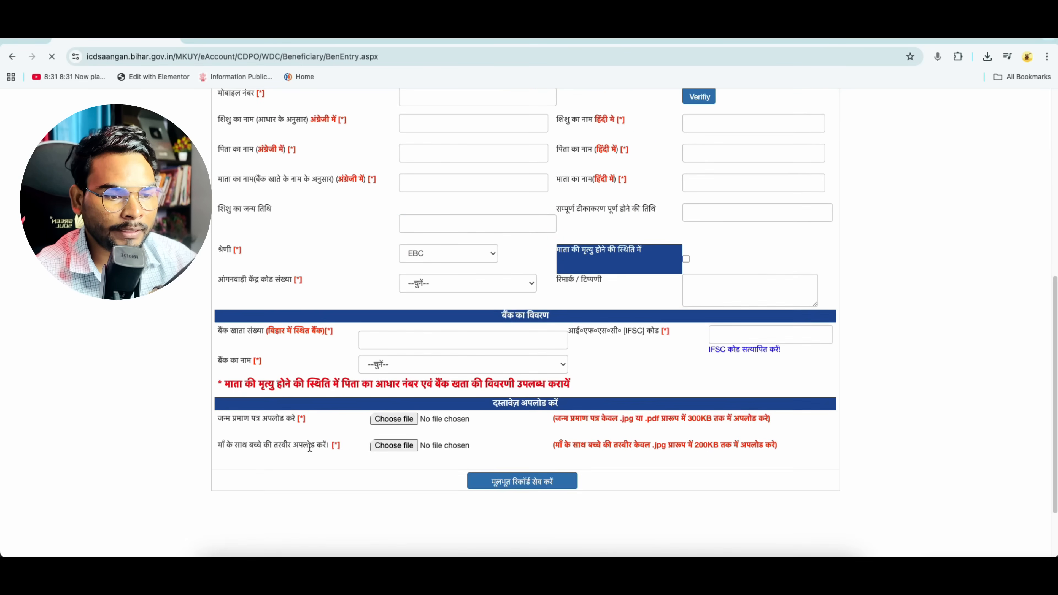
drag(217, 419, 307, 421)
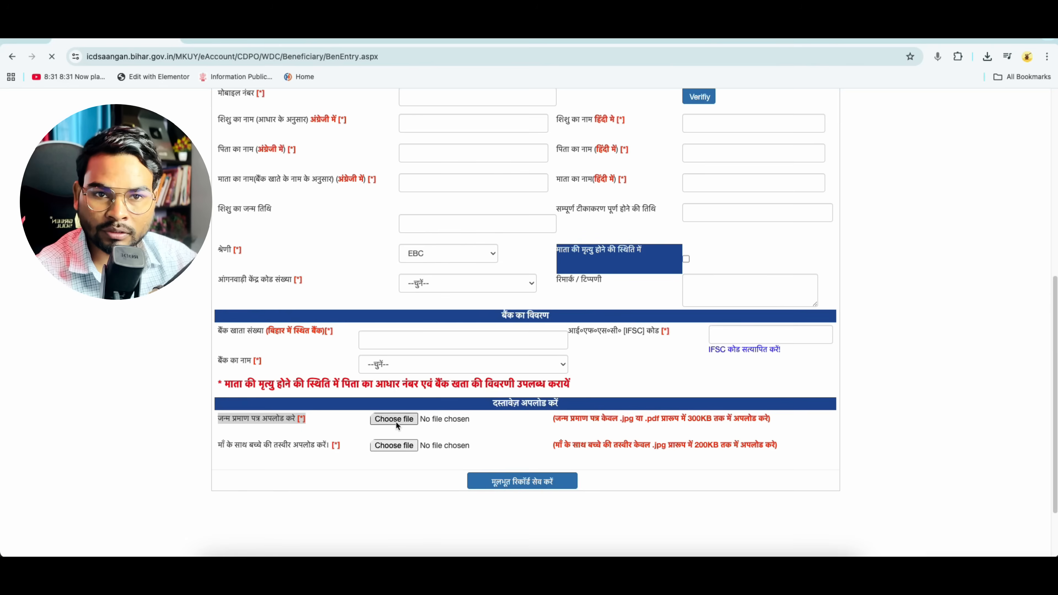
scroll(396, 421, up, 3)
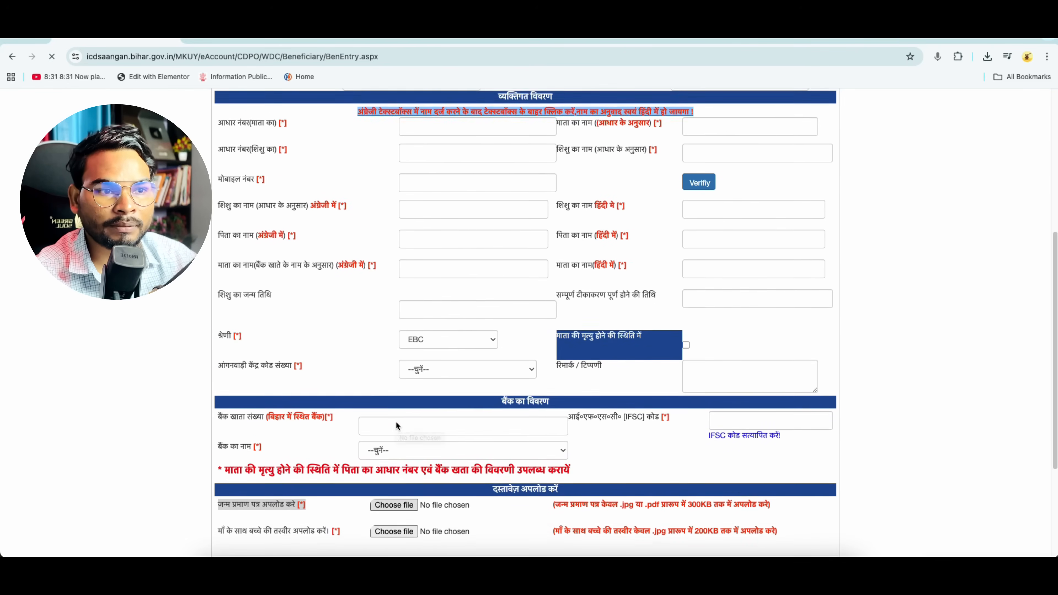
drag(258, 219, 304, 222)
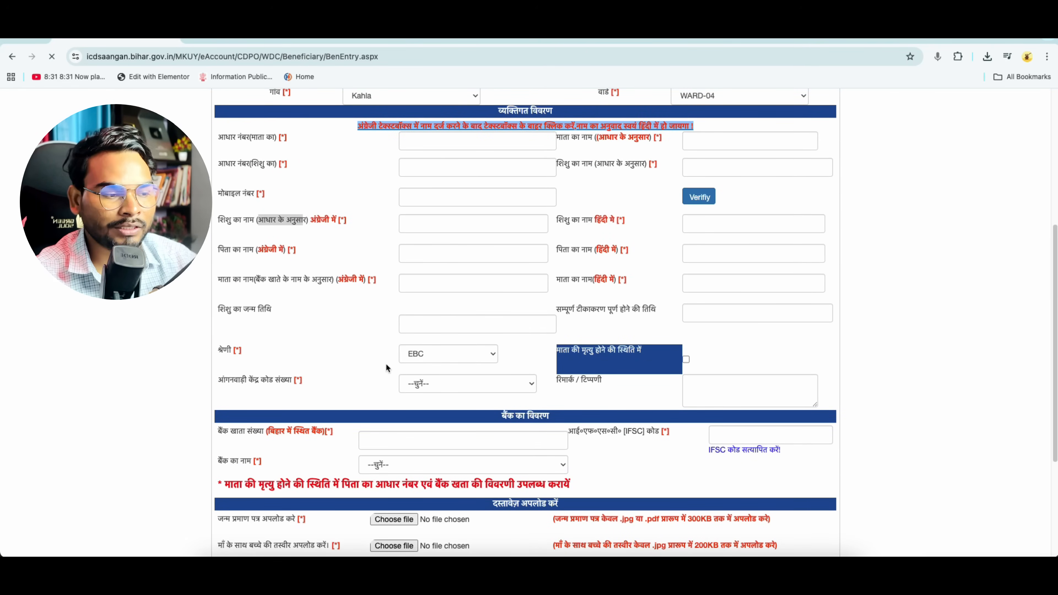
scroll(386, 365, down, 5)
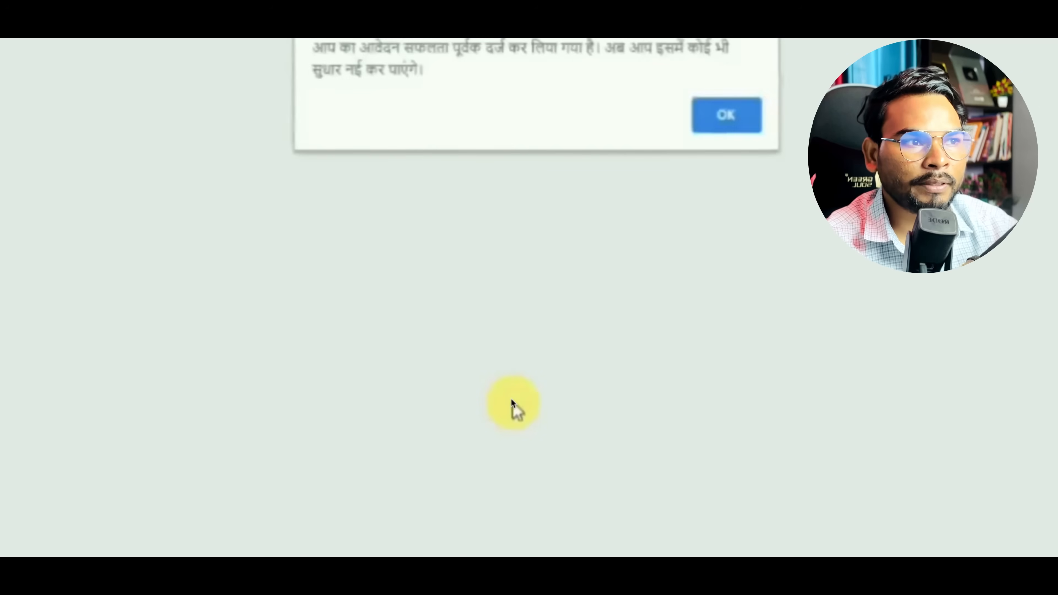
- Read and acknowledge the application submission message, and return from the finalize page to the home page
drag(490, 54, 682, 55)
click(618, 55)
click(683, 55)
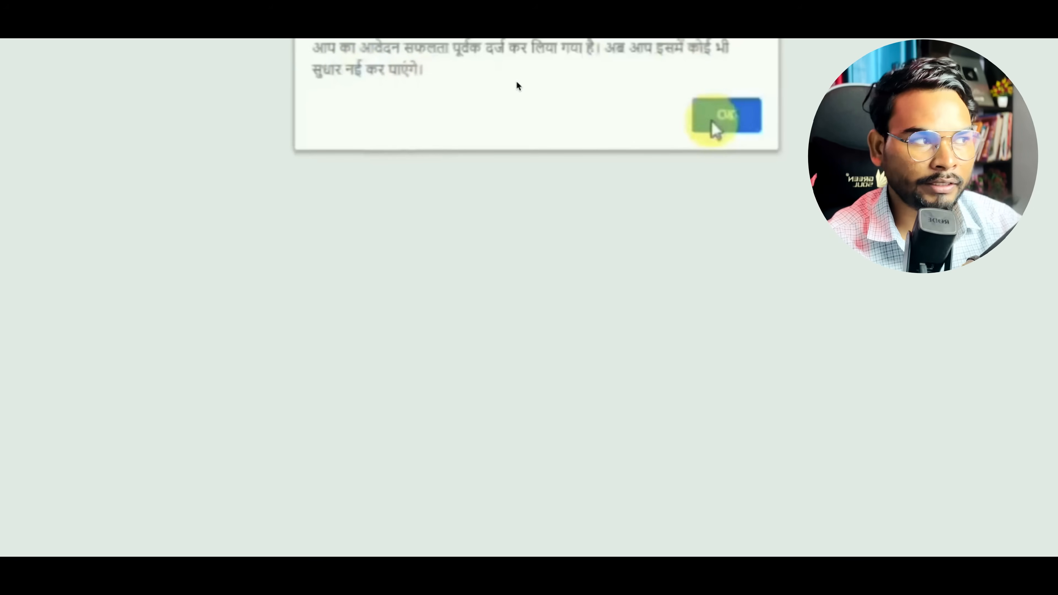
click(719, 116)
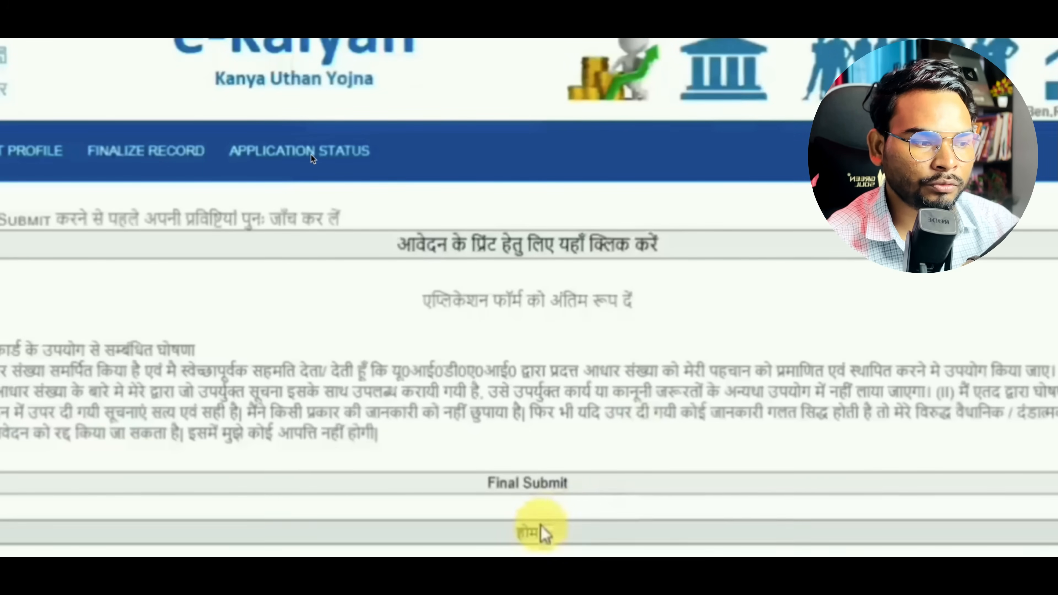
click(537, 532)
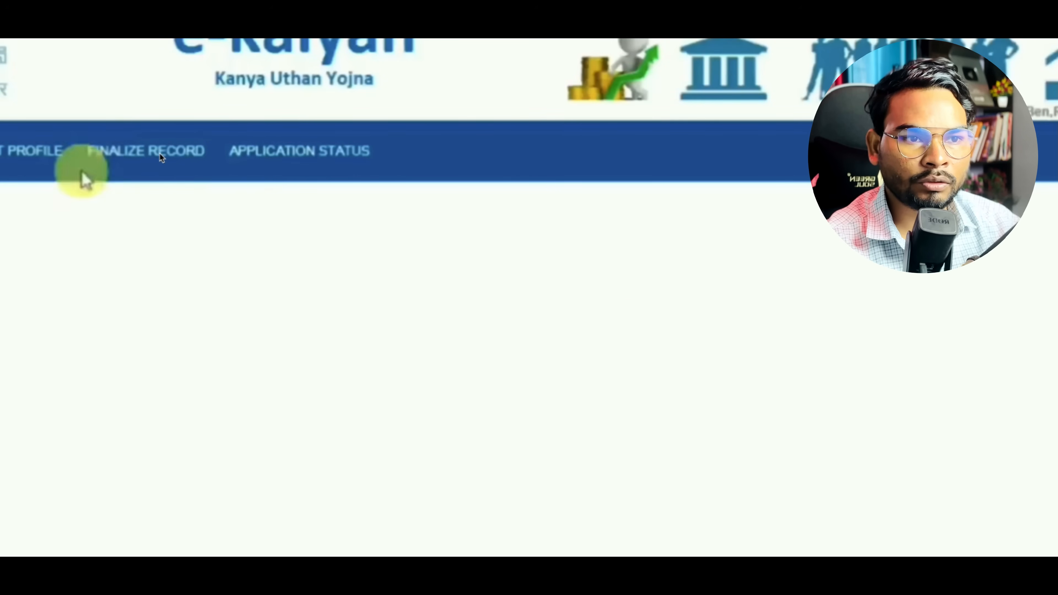
- Open the application status page and examine the application's department, account status and rejection reason columns
click(283, 154)
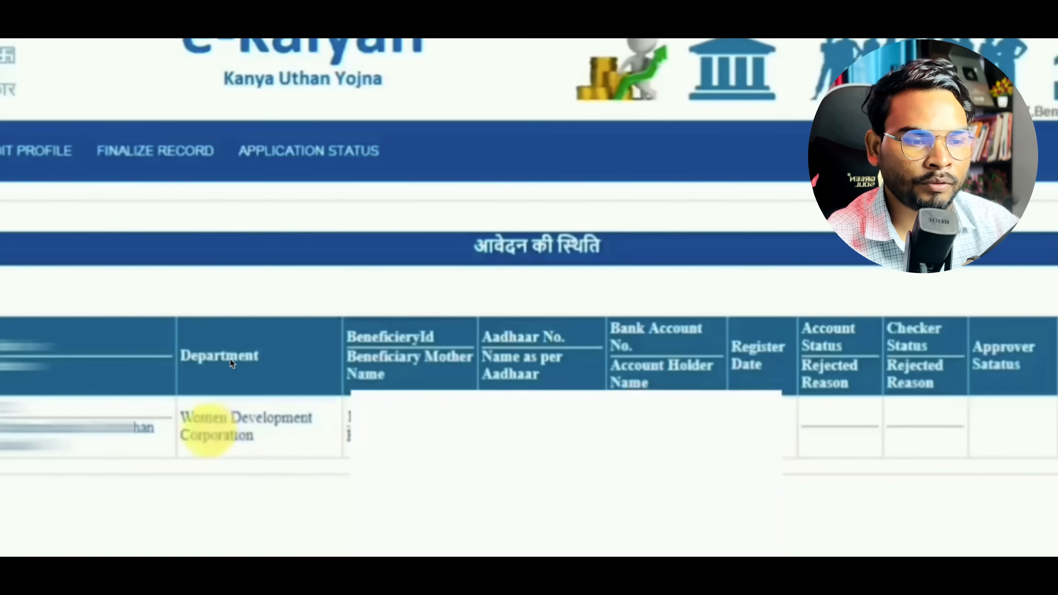
drag(193, 422, 304, 431)
click(260, 439)
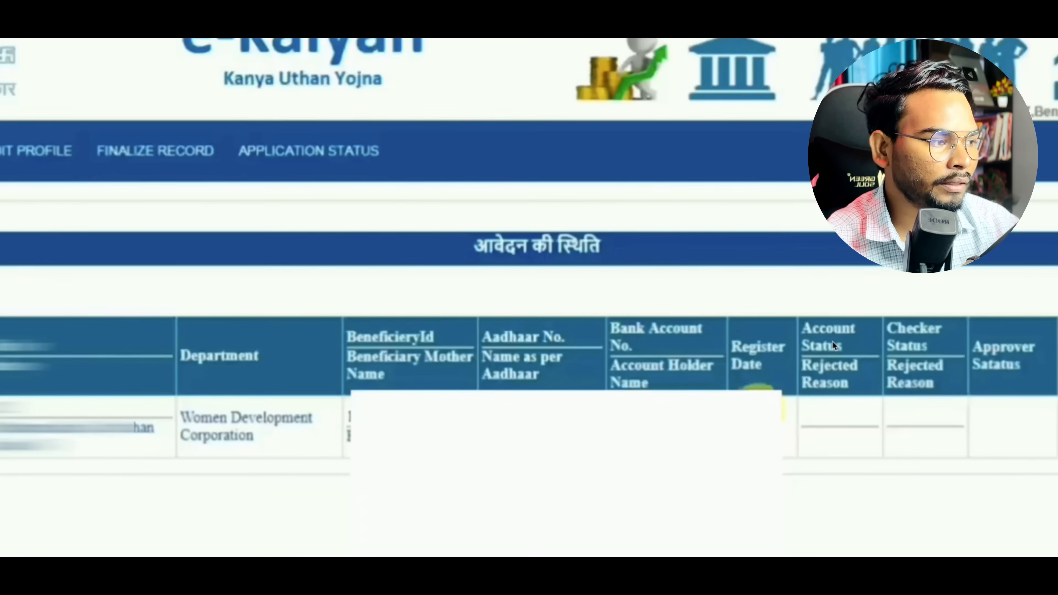
click(831, 398)
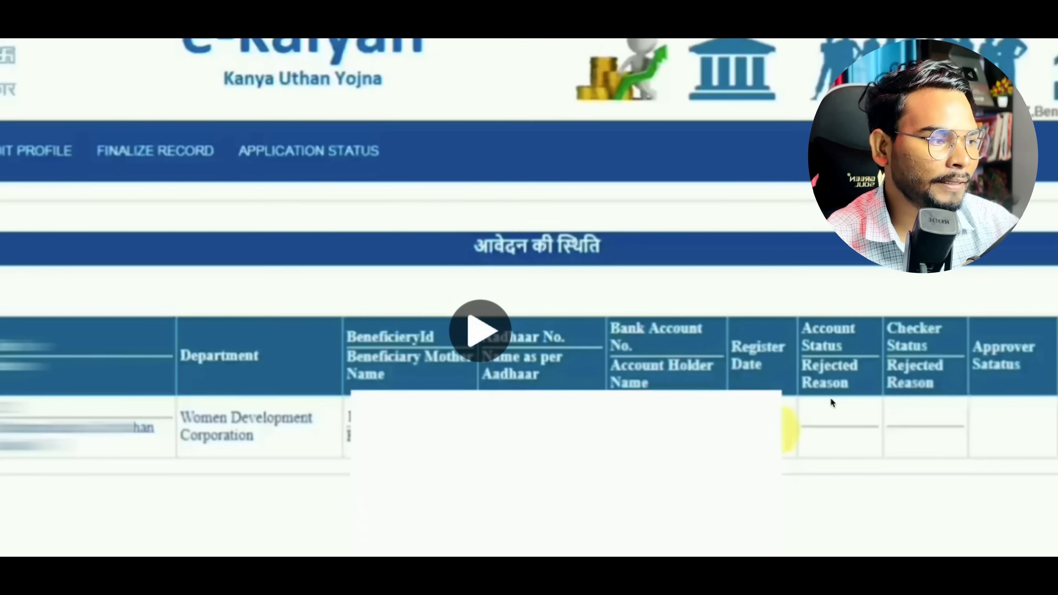